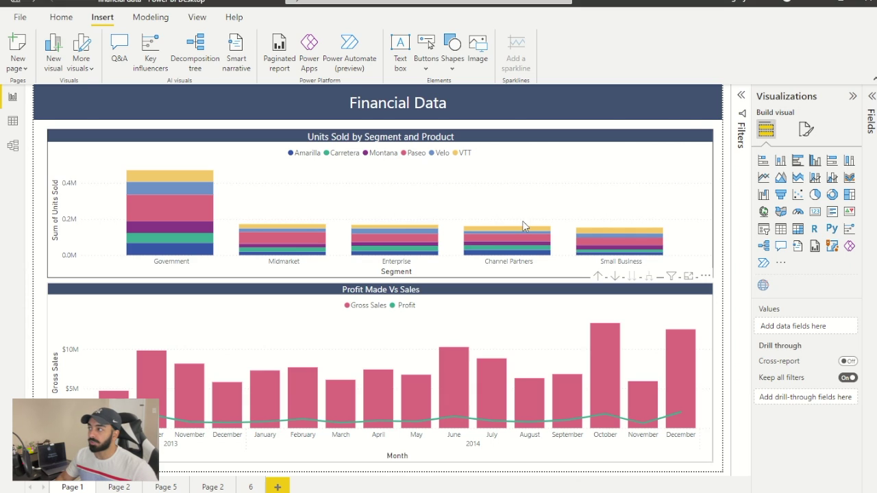
Insert a blank button on Page 1 and fit it into the right end of the Profit Made Vs Sales title bar.
left_click(116, 487)
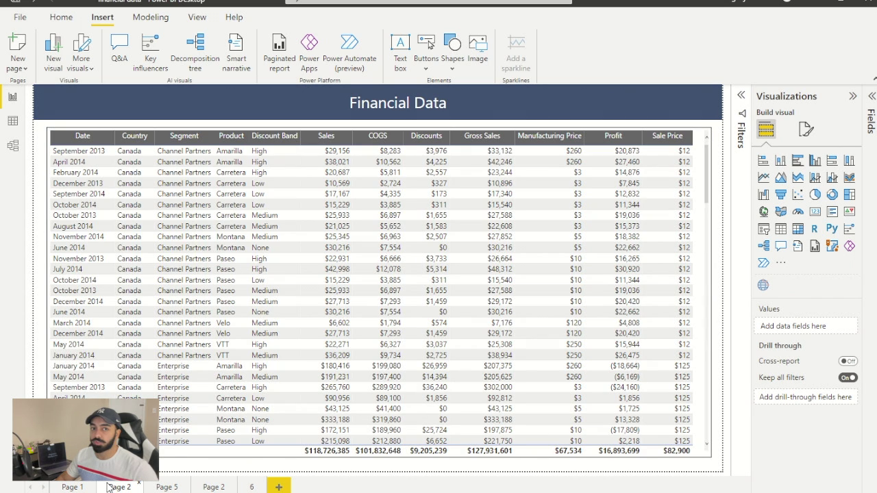
left_click(71, 487)
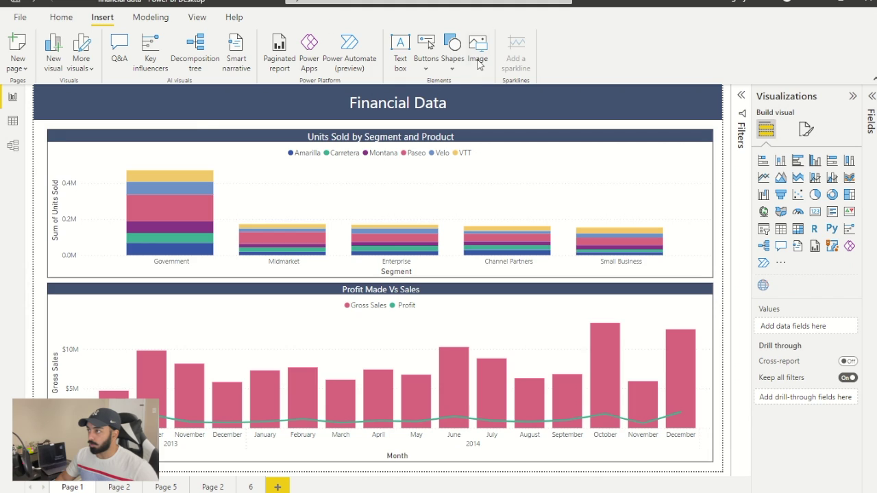
left_click(426, 60)
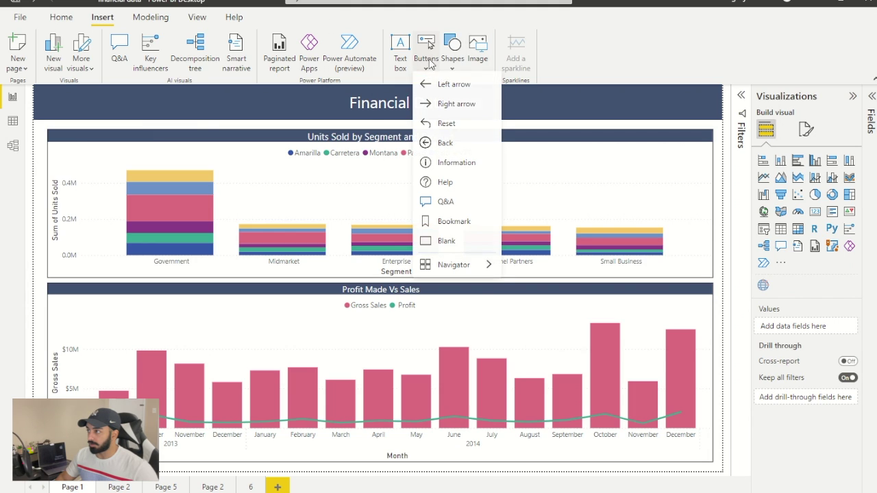
left_click(451, 248)
left_click_drag(516, 308, 664, 297)
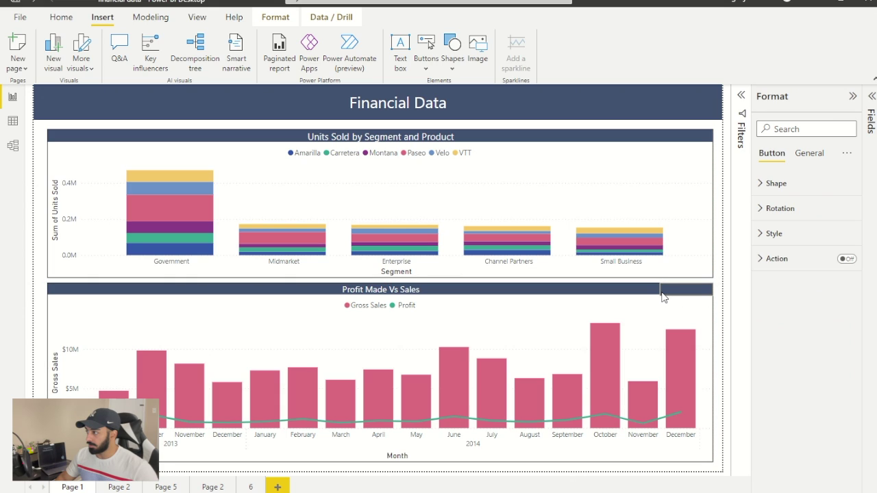
Turn on the new button's text, set it to "Data Details" and make the font color black.
left_click(760, 234)
left_click(841, 319)
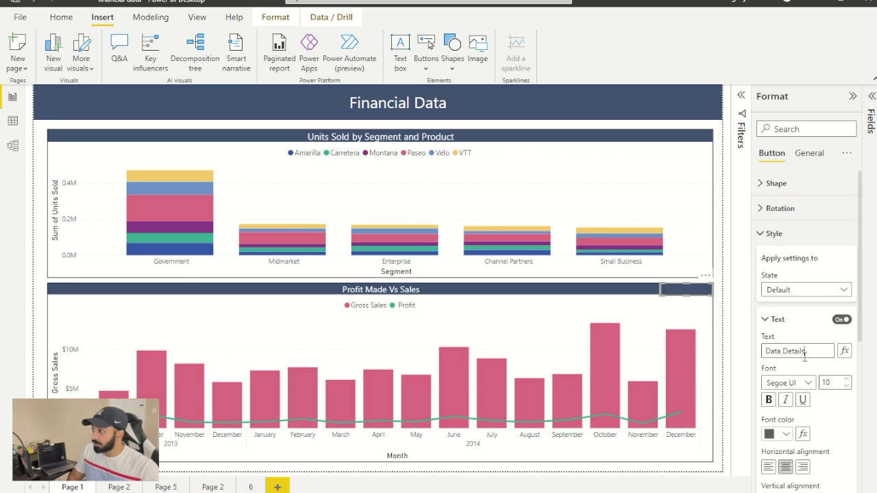
scroll(804, 356, "down", 2)
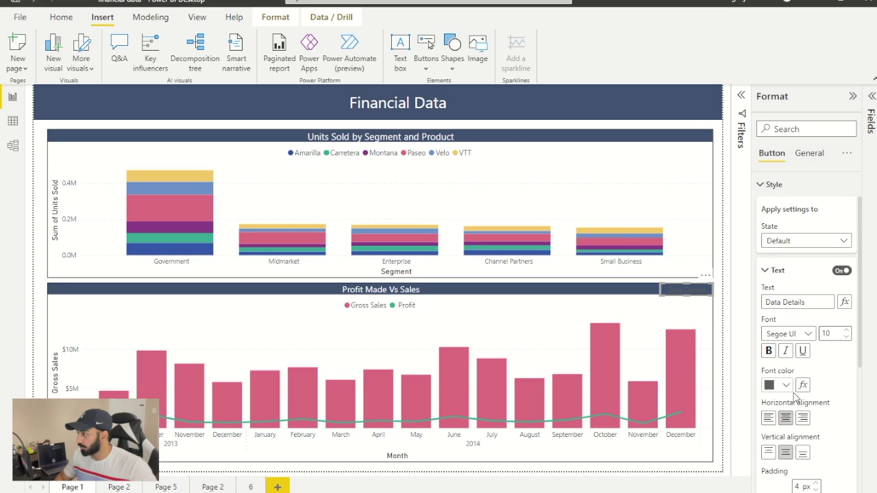
left_click(786, 385)
left_click(715, 191)
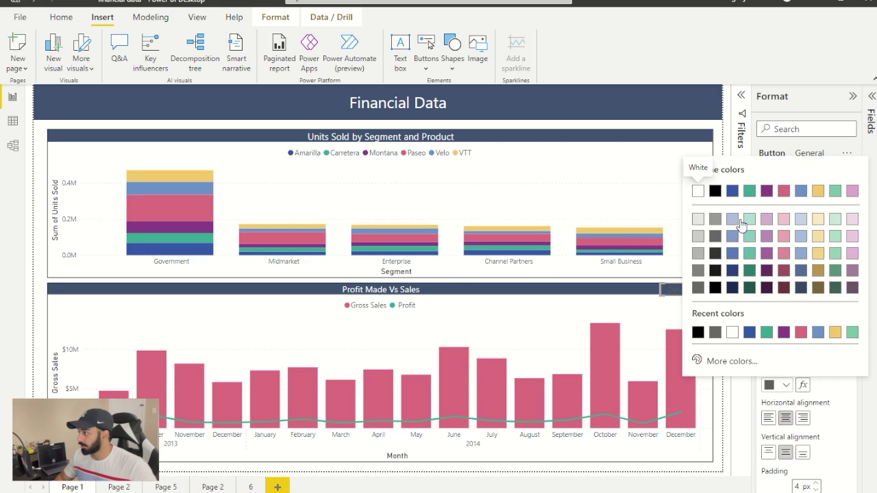
Turn on the Data Details button's fill and set its color to the green theme color.
left_click(774, 273)
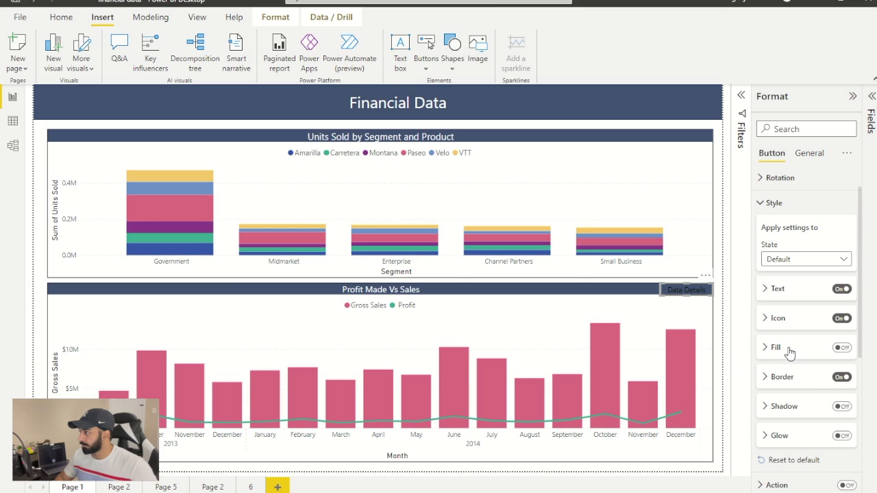
left_click(842, 348)
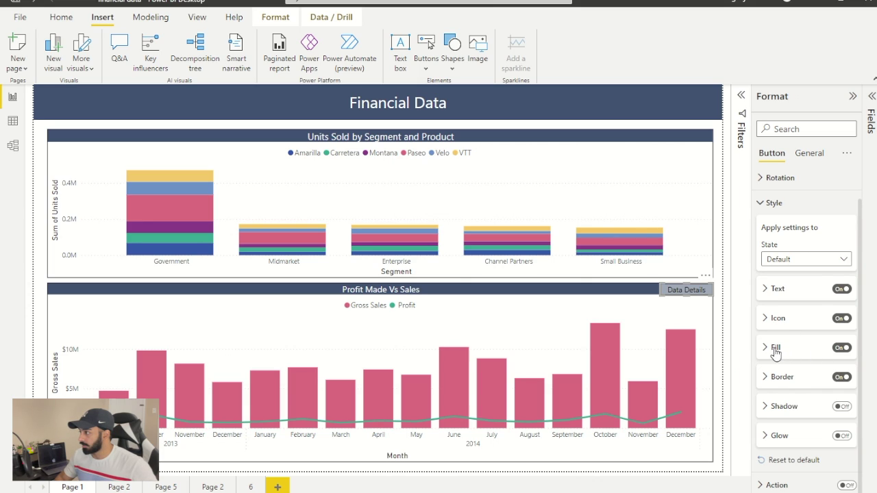
left_click(775, 348)
left_click(784, 379)
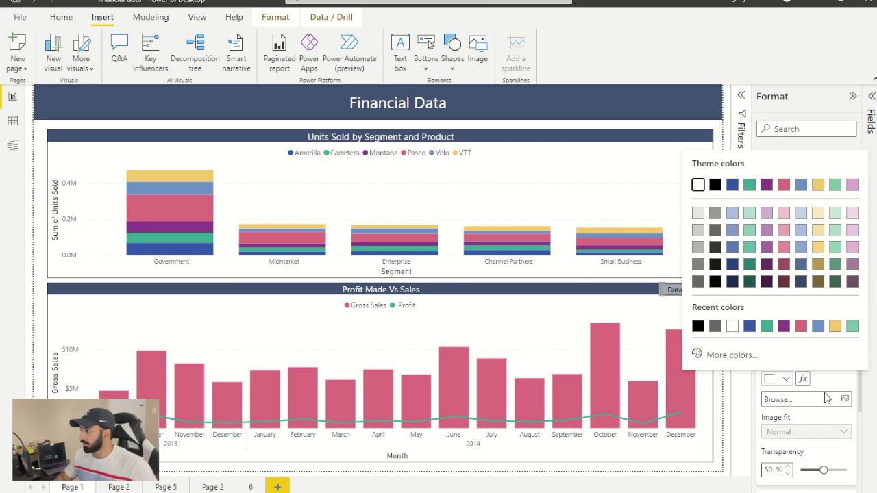
left_click(749, 185)
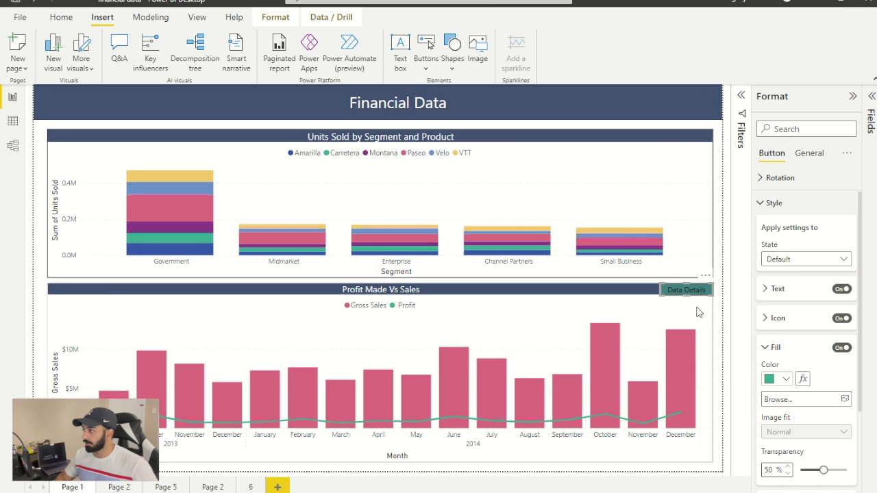
left_click(743, 304)
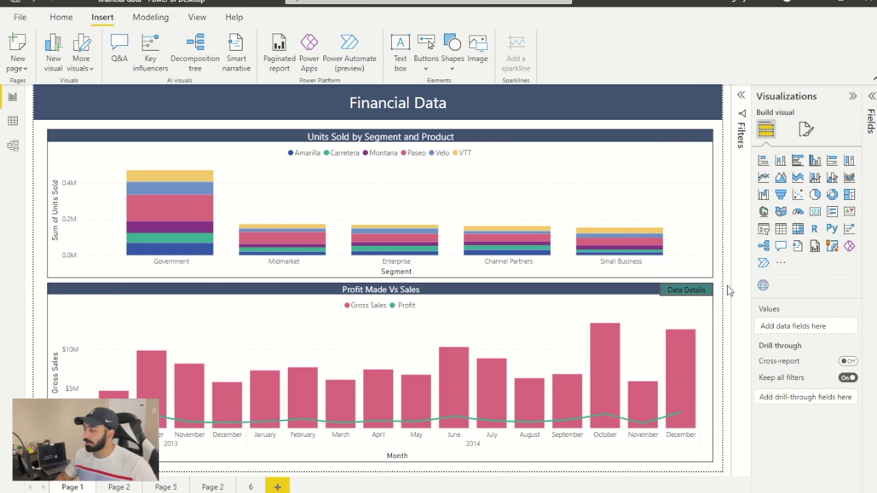
Copy the Data Details button to Page 2 and place it at the left end of the Financial Data header banner.
left_click(662, 295)
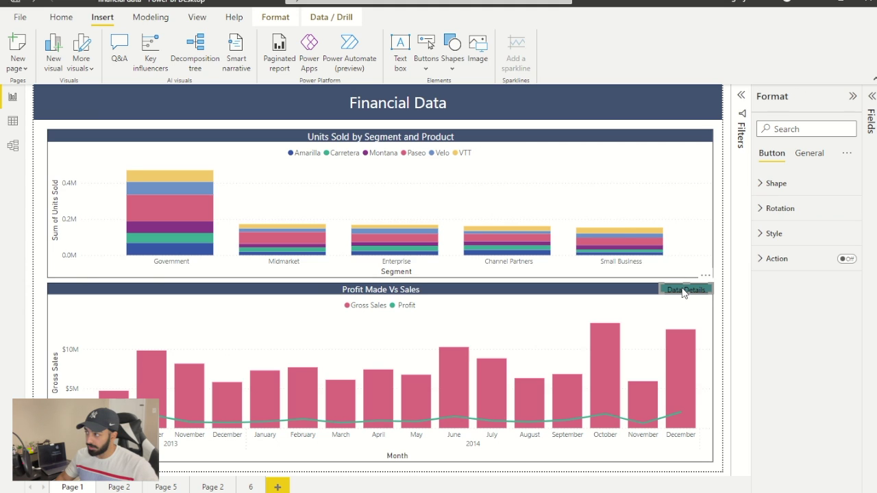
left_click(119, 487)
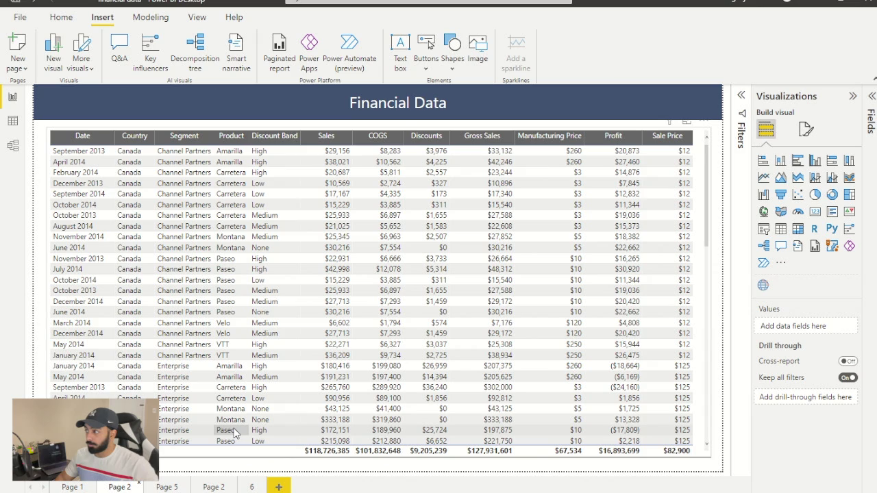
key("ctrl+v")
left_click(676, 293)
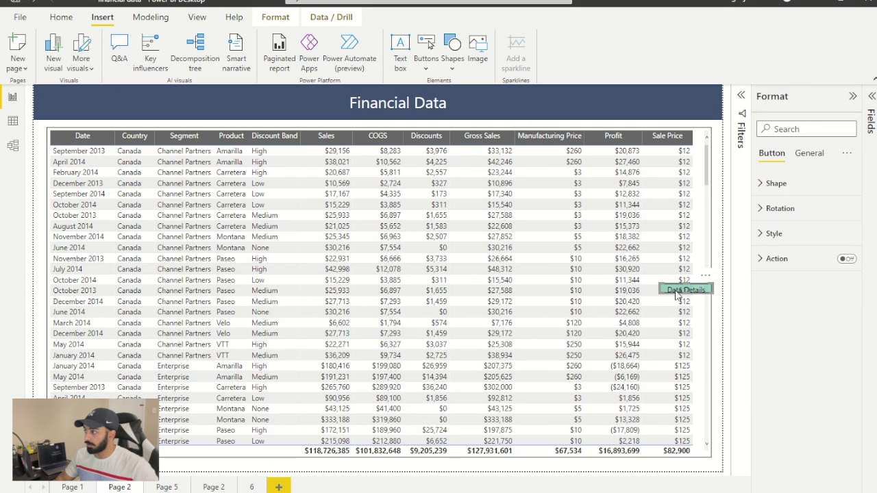
left_click_drag(224, 180, 94, 101)
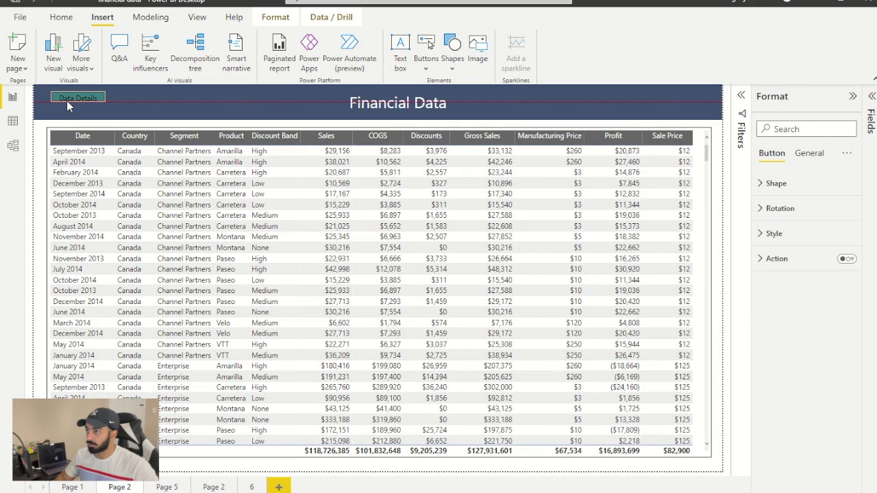
left_click_drag(94, 101, 94, 103)
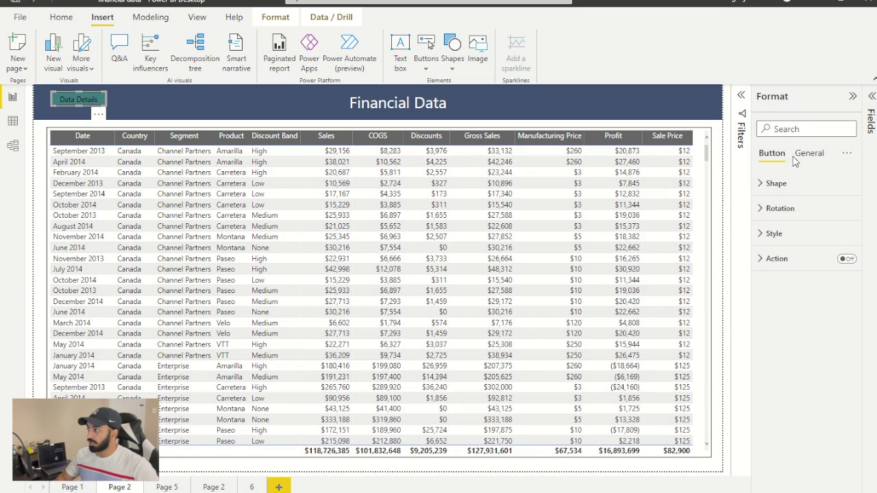
Change the text of the copied button on Page 2 to "Main Page".
left_click(763, 234)
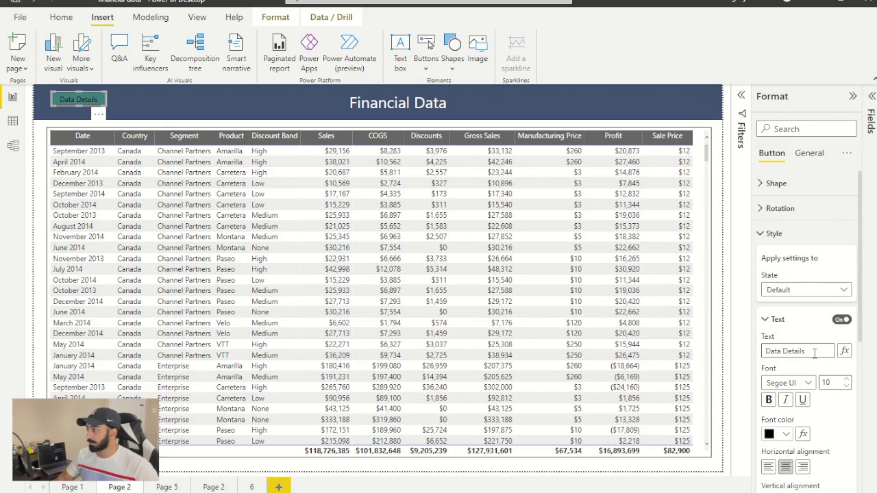
left_click_drag(814, 352, 759, 354)
type("Main Page")
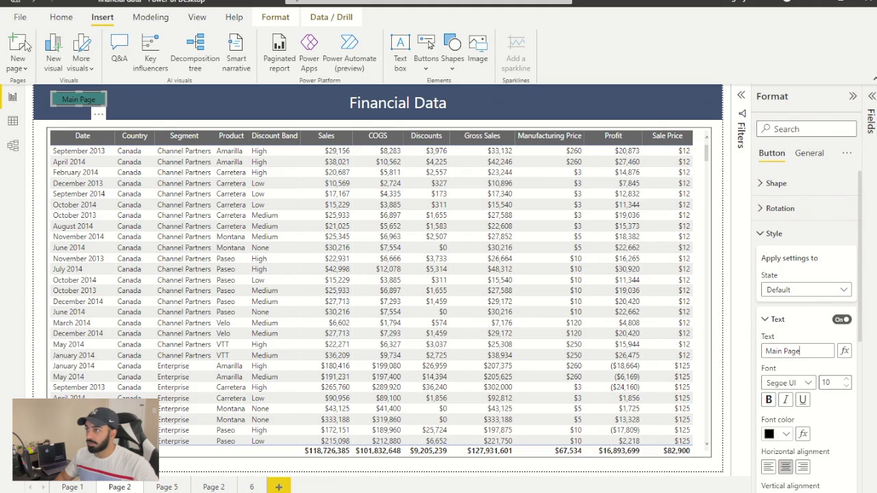
left_click(40, 205)
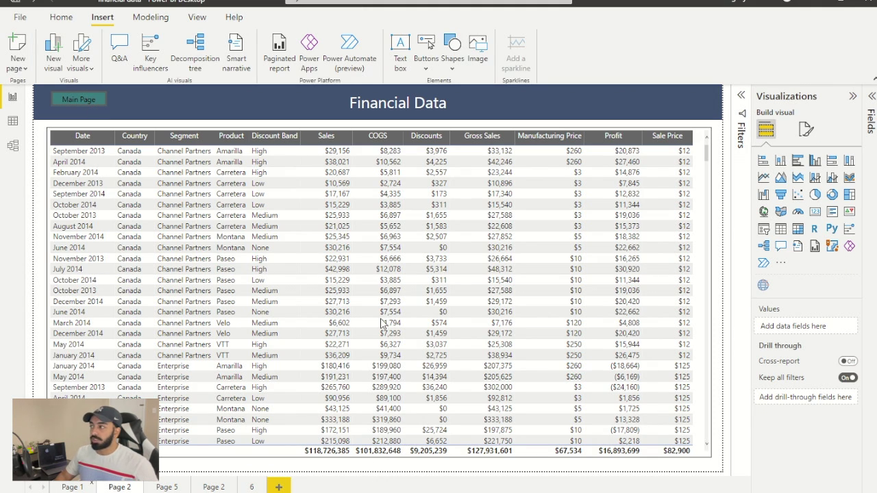
Add a bookmark for Page 2 and name it "Data Details".
left_click(198, 23)
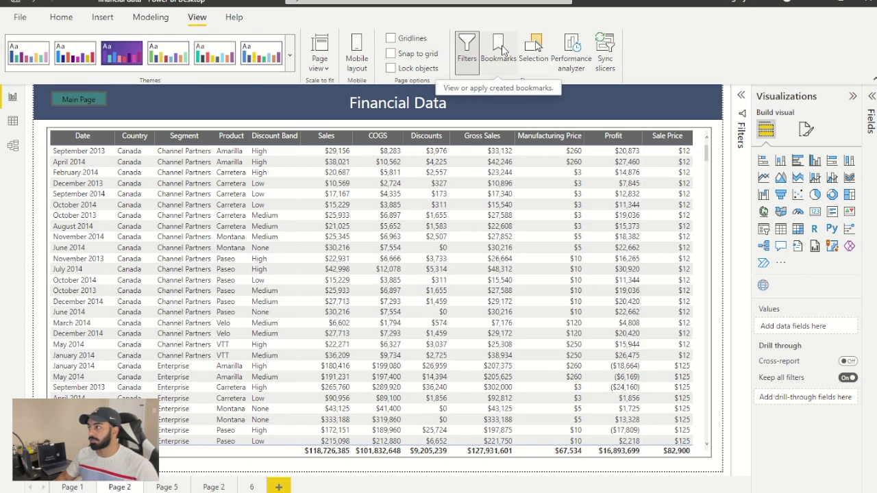
left_click(502, 50)
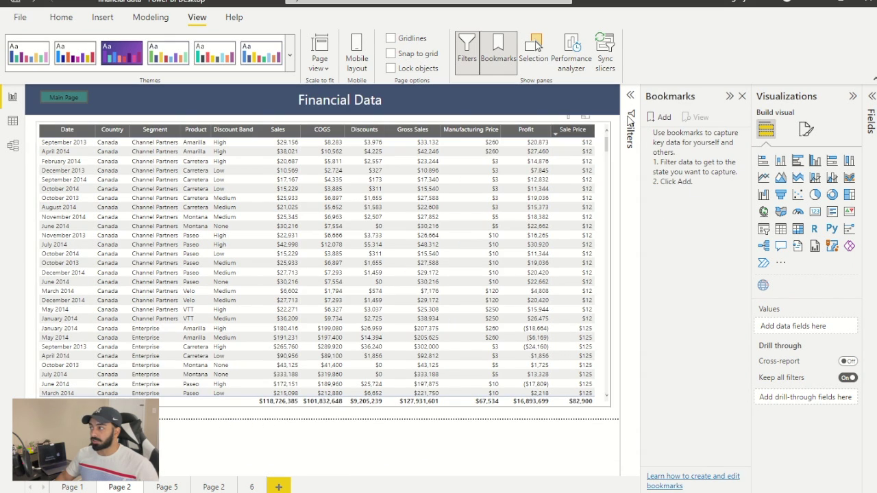
left_click(663, 119)
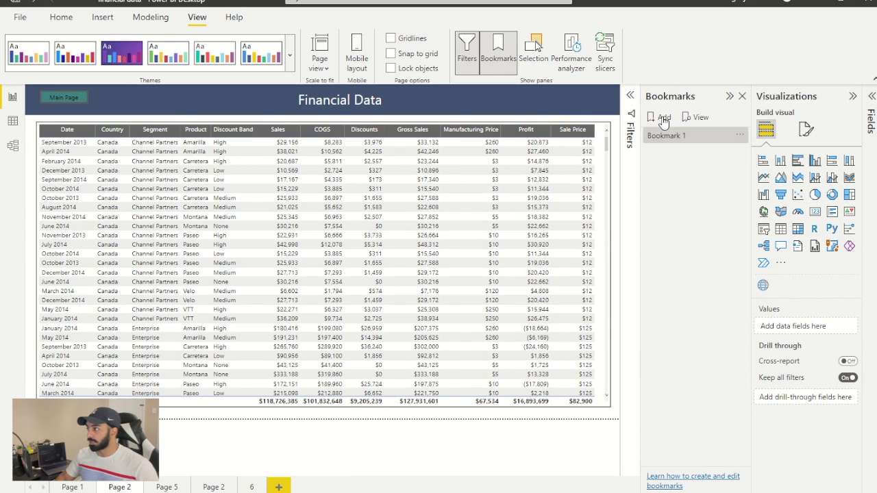
double_click(674, 135)
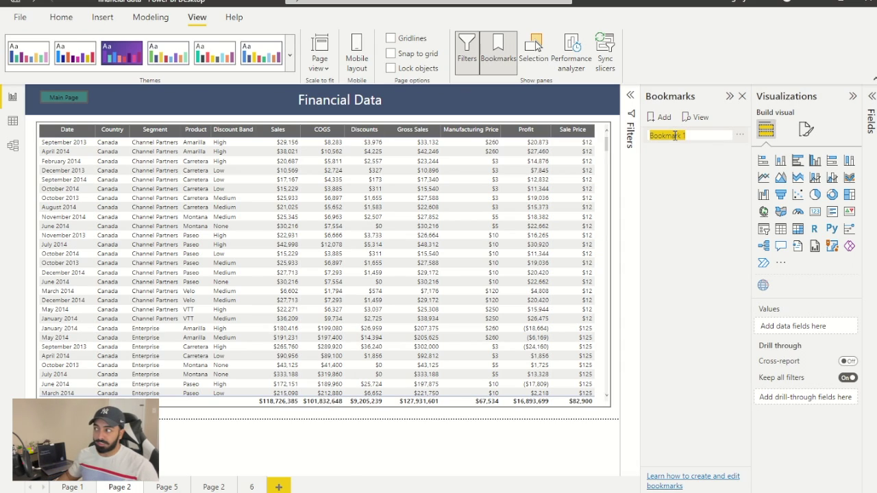
type("Details")
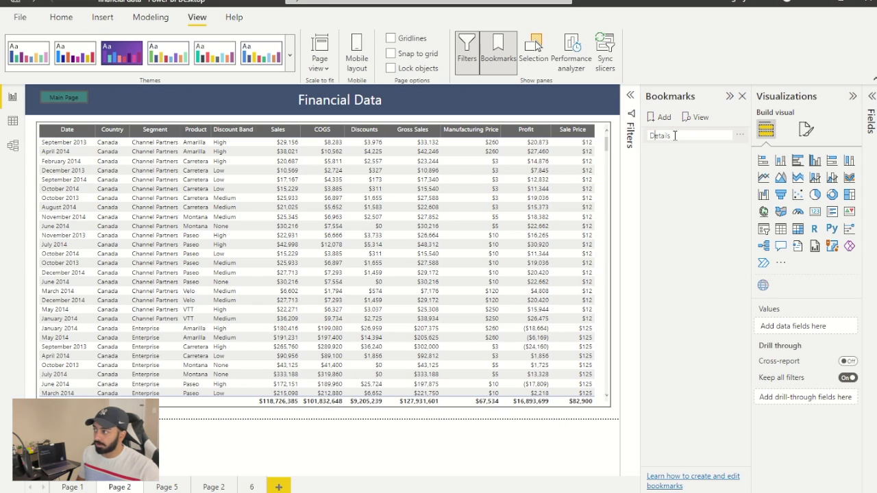
type("ta Details")
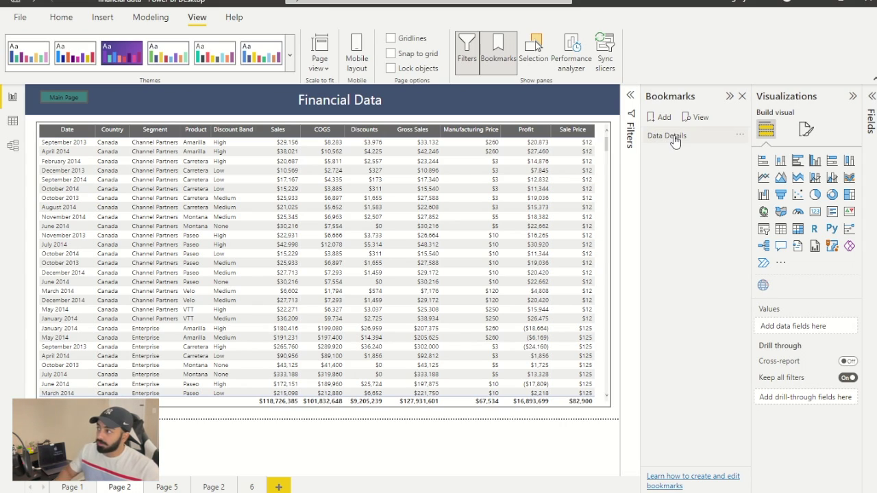
key("Return")
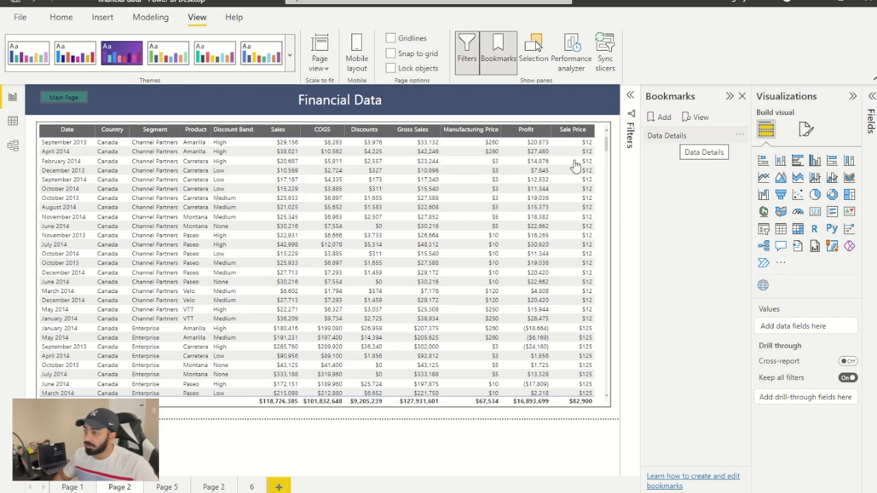
Add a bookmark for Page 1 and name it "Main".
left_click(73, 487)
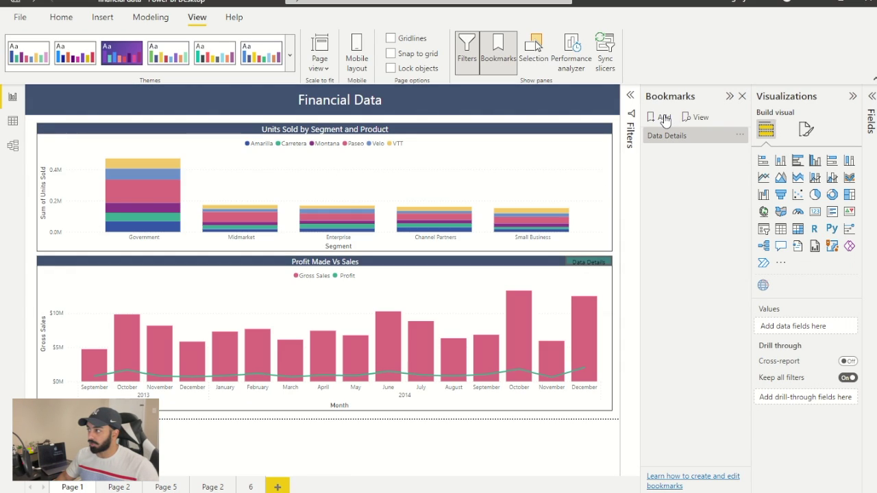
left_click(664, 119)
double_click(685, 151)
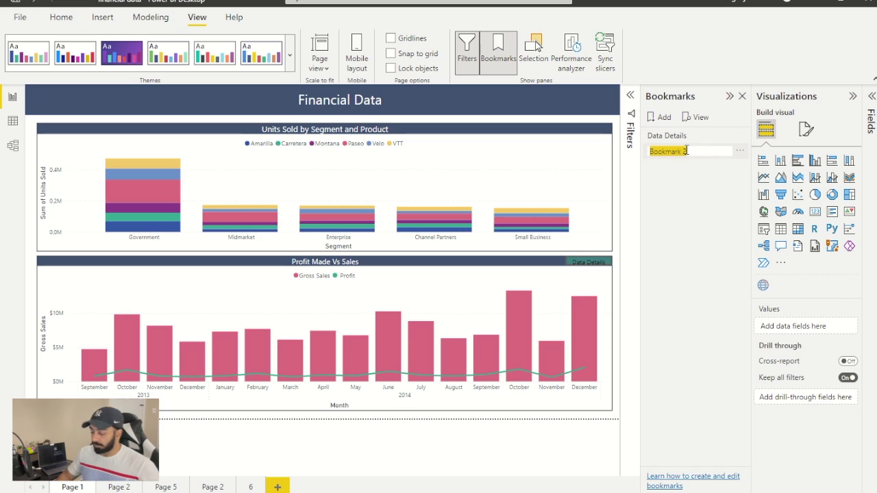
type("Main")
key("Return")
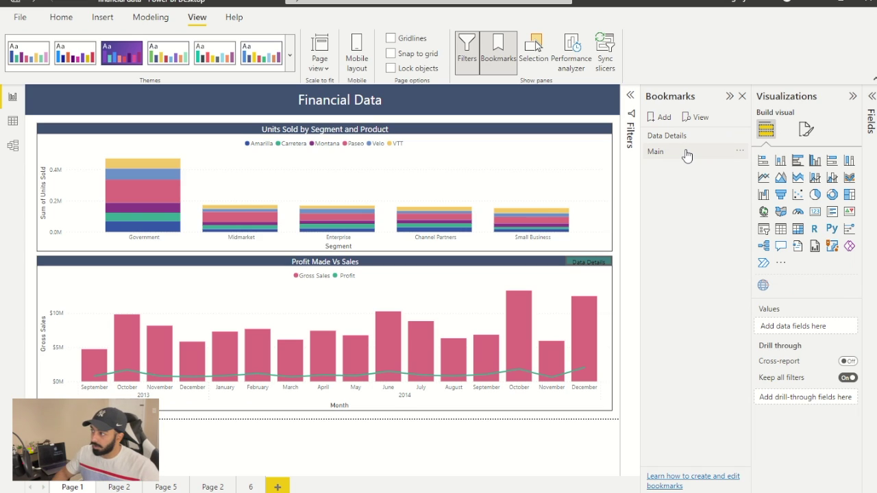
Turn on the action of the Data Details button on Page 1 and link it to the "Data Details" bookmark.
left_click(580, 265)
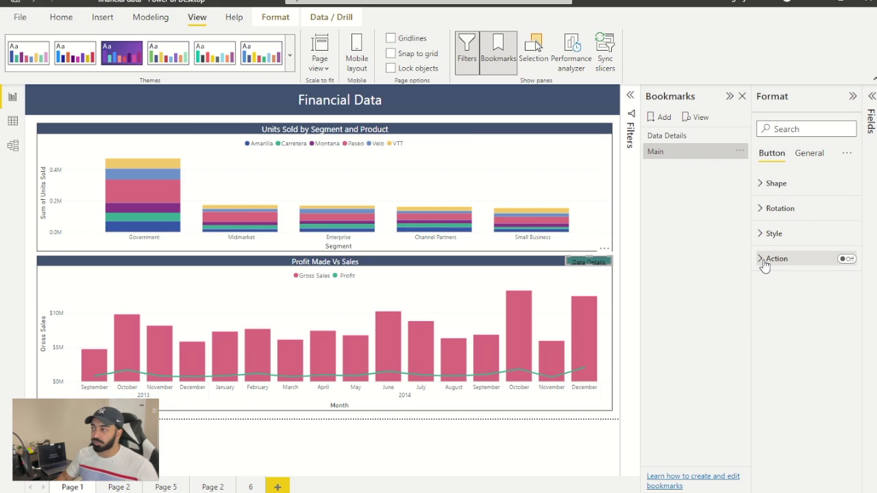
left_click(846, 259)
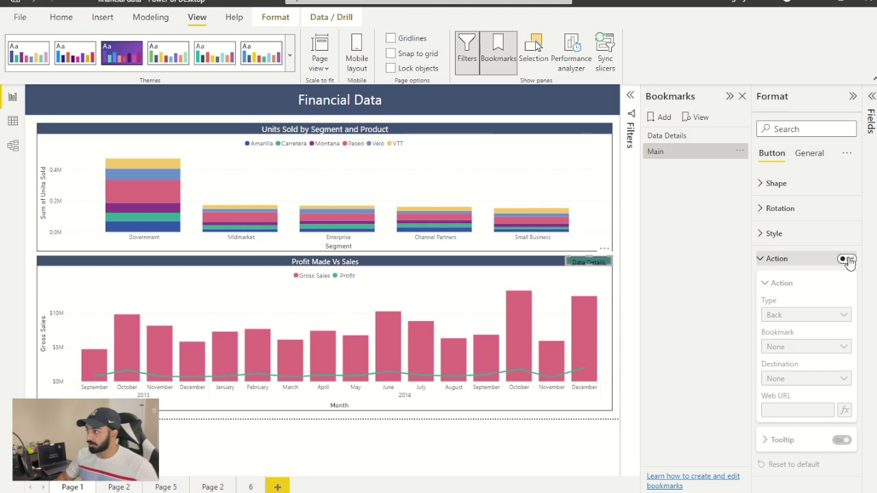
left_click(847, 259)
left_click(836, 315)
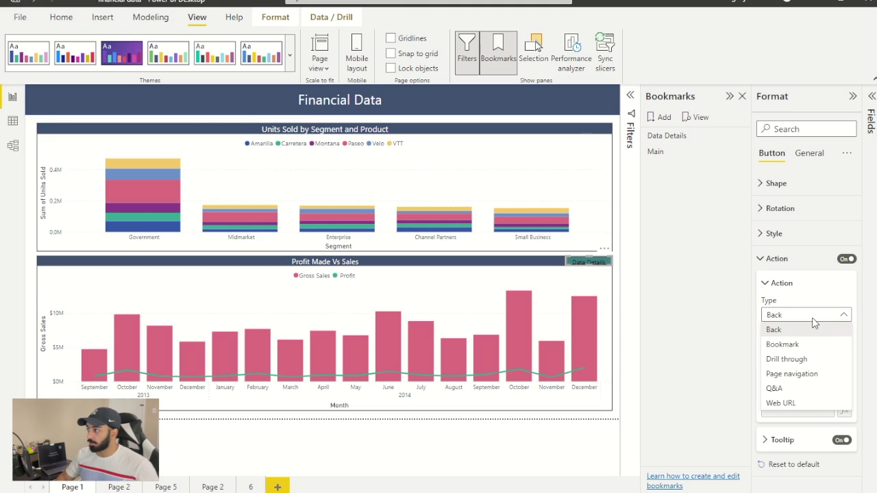
left_click(795, 344)
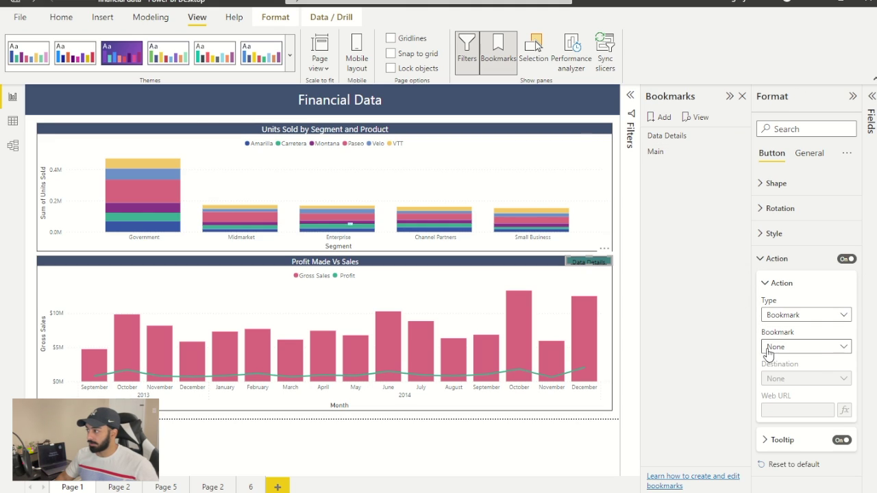
left_click(844, 349)
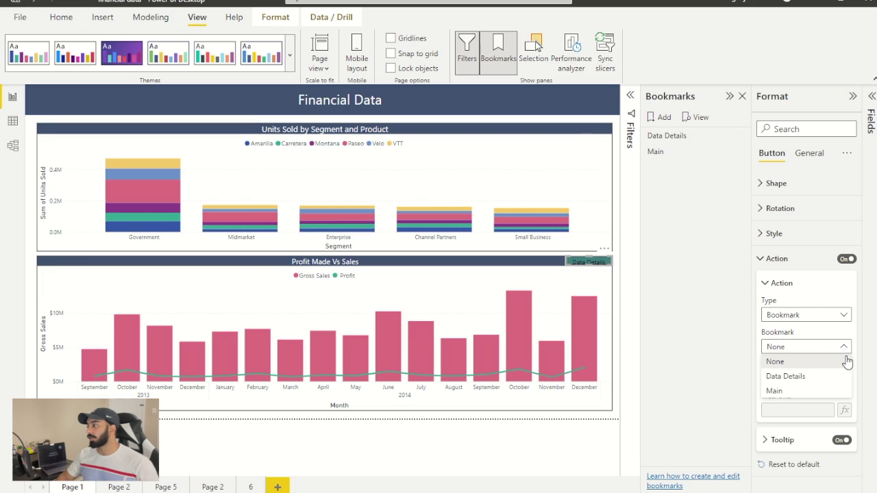
left_click(813, 377)
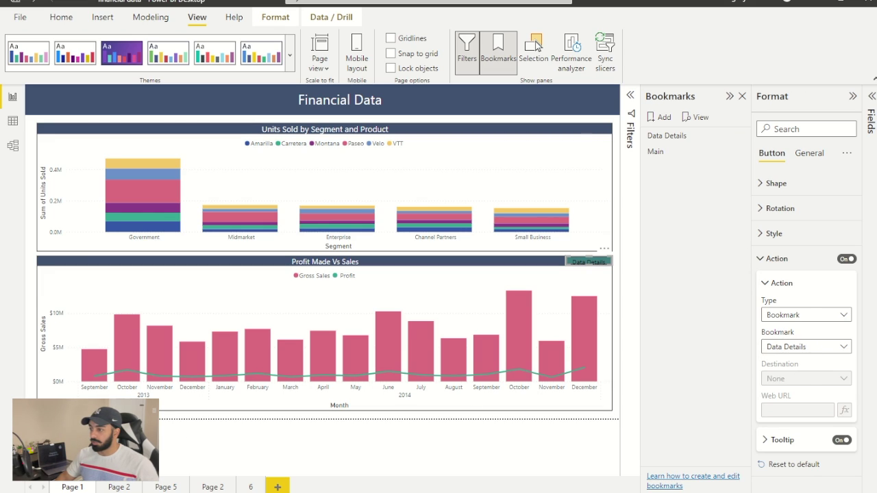
Set the action of the Main Page button on Page 2 to open the "Main" bookmark.
left_click(124, 487)
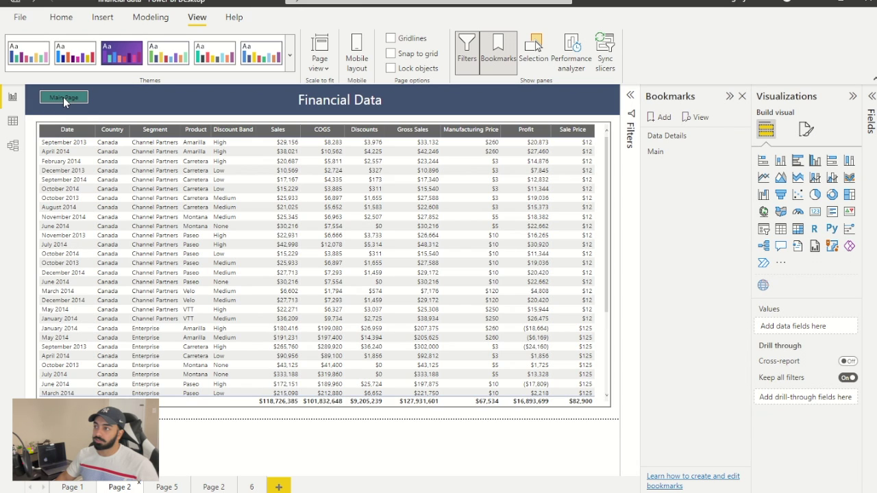
left_click(63, 97)
left_click(762, 259)
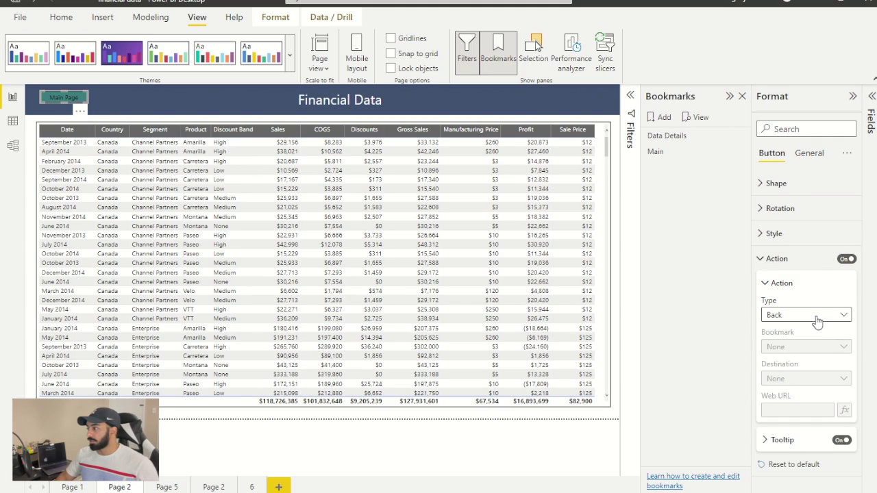
left_click(817, 316)
left_click(787, 270)
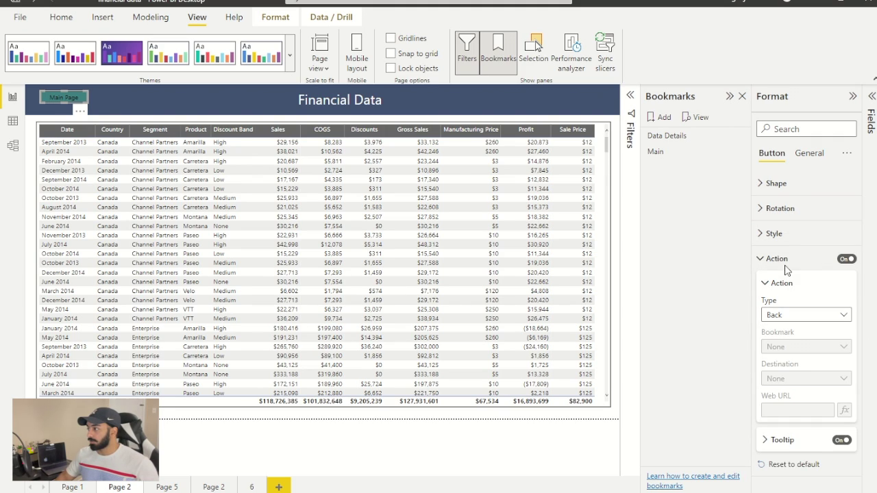
key("Down")
left_click(843, 350)
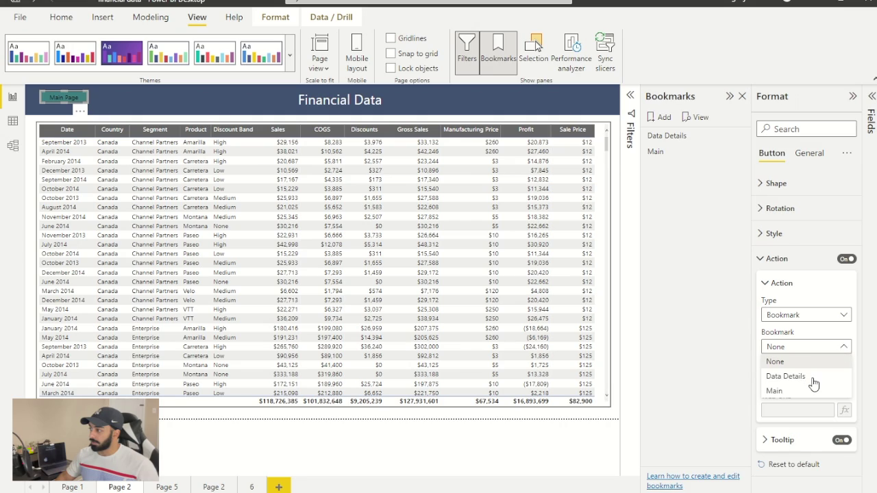
left_click(803, 399)
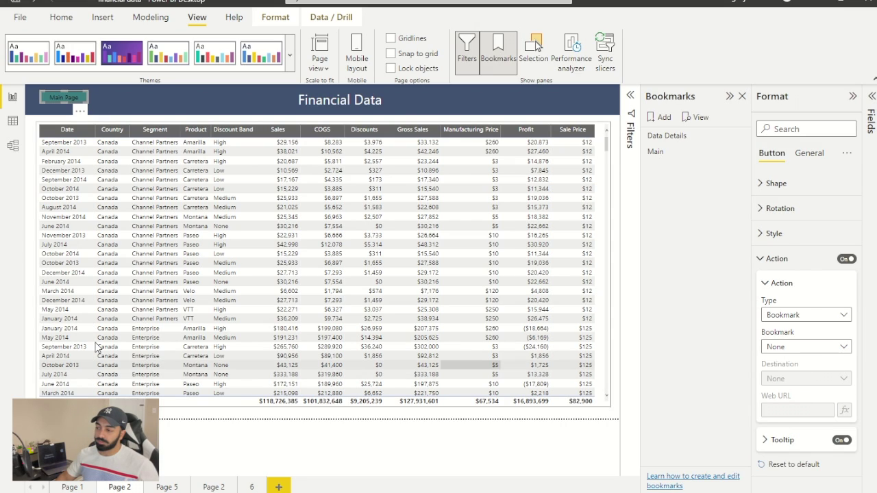
Test the Main Page and Data Details buttons by following each link, and return to Page 1.
left_click(67, 98, "ctrl")
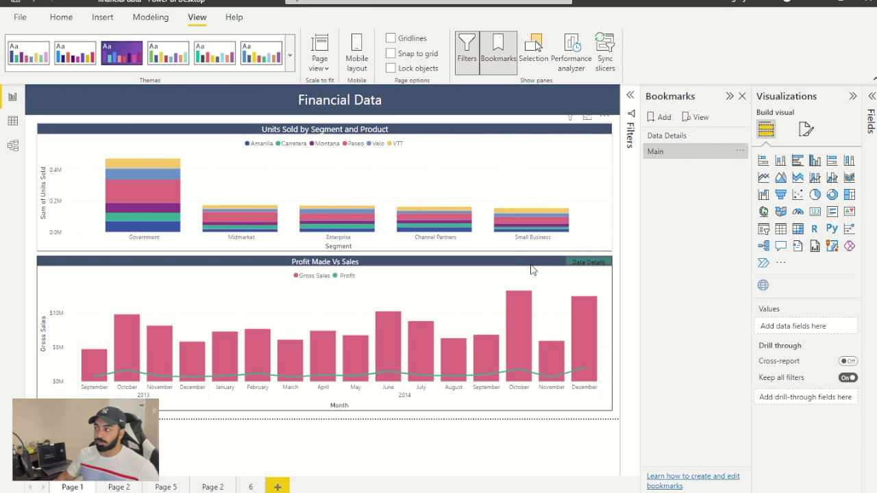
left_click(589, 263, "ctrl")
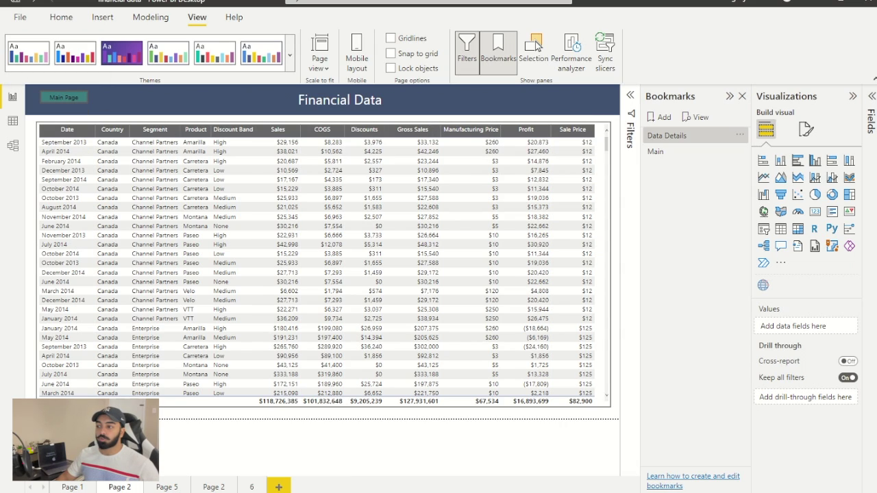
left_click(71, 487)
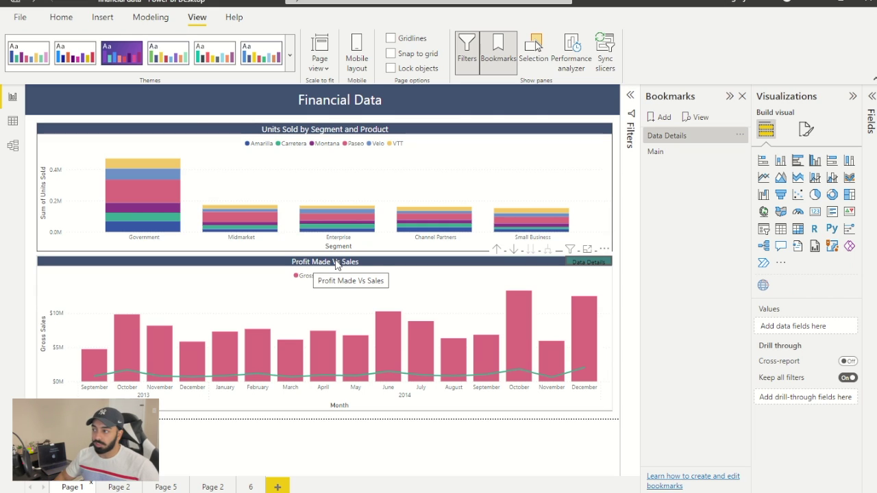
Copy the data table from Page 2 to Page 1 and shrink it to fit below the Profit Made Vs Sales title.
left_click(118, 488)
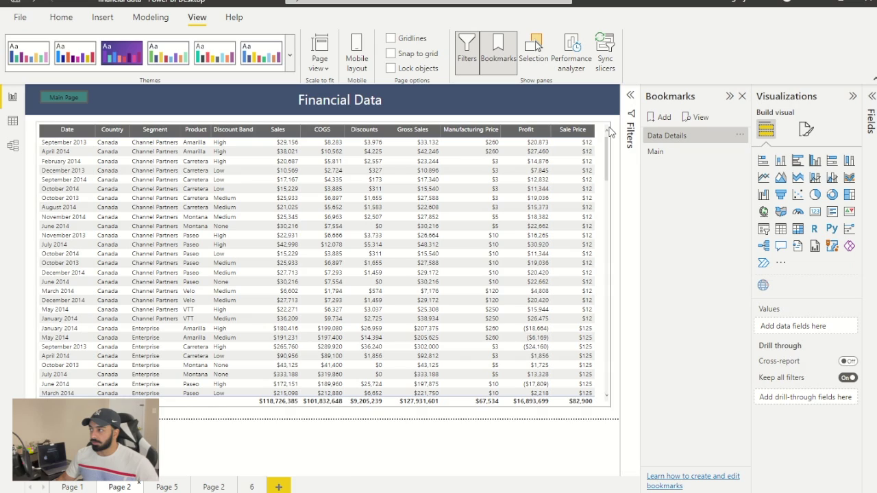
left_click(609, 132)
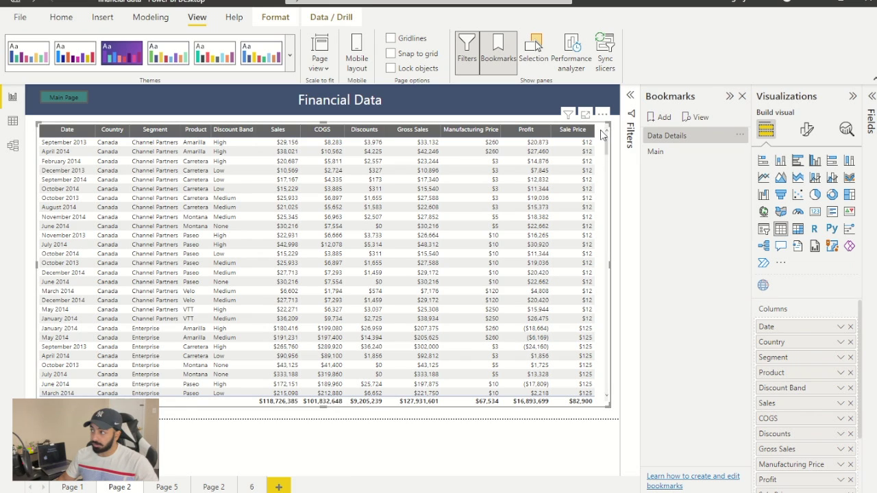
left_click(72, 487)
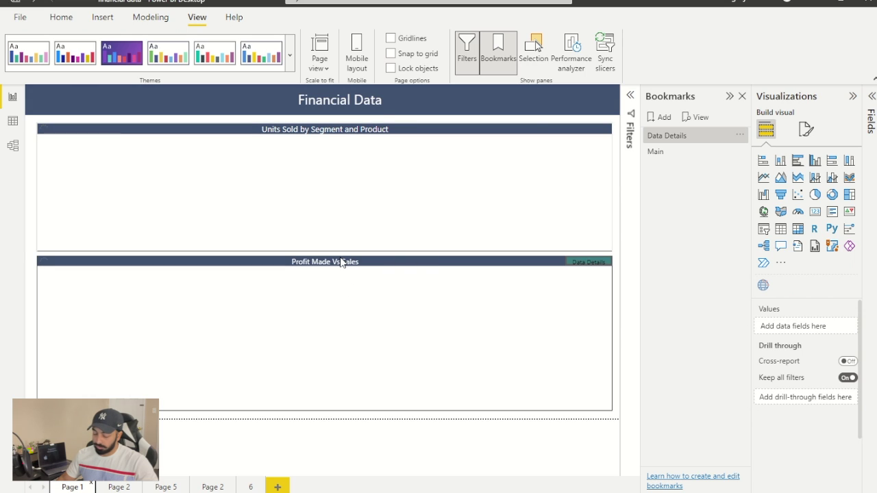
key("ctrl+v")
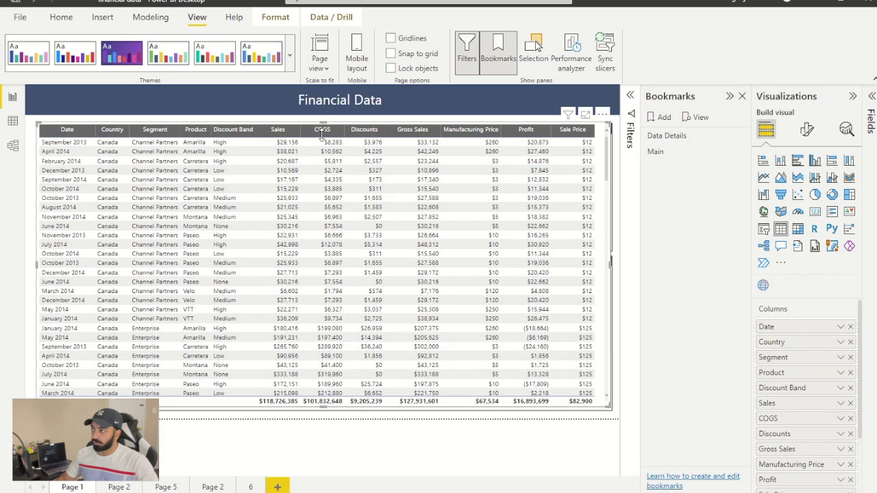
left_click_drag(323, 124, 336, 273)
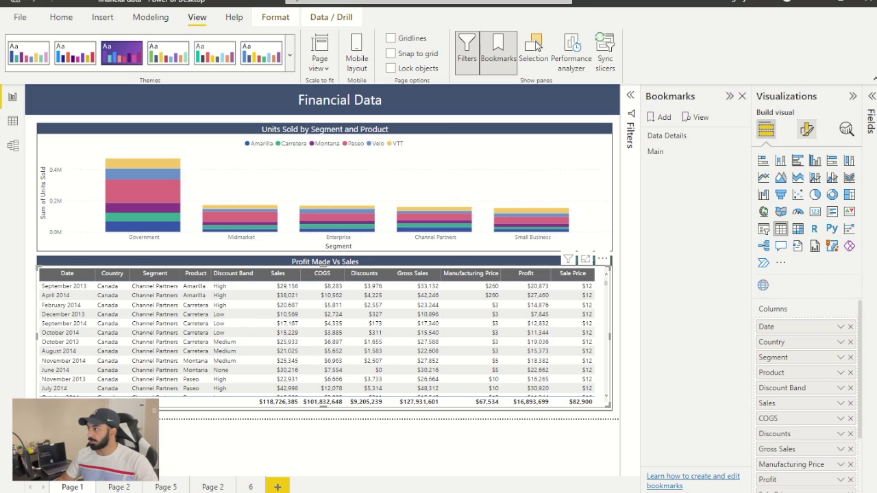
Turn on the title of the copied table and set its text to "Data Details".
left_click(807, 129)
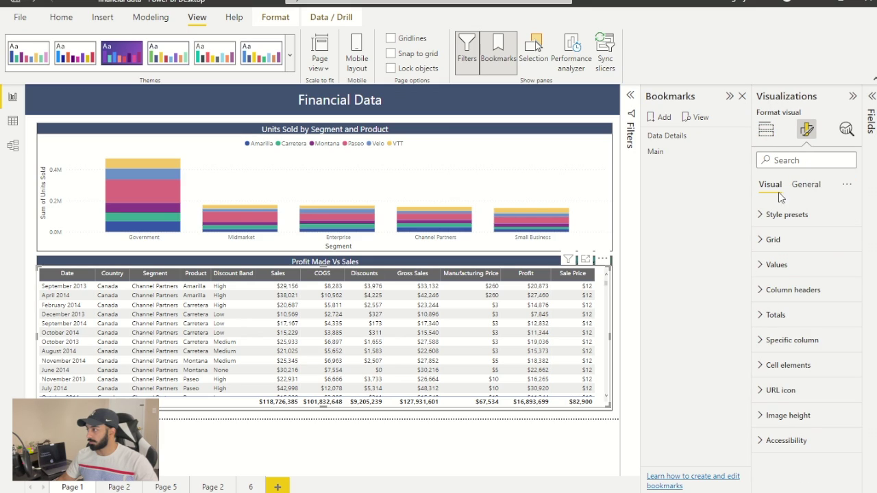
left_click(807, 185)
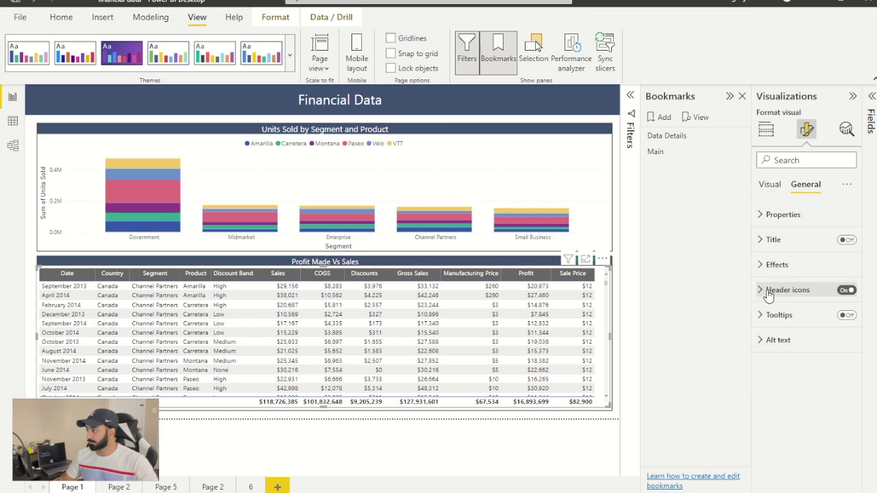
left_click(773, 239)
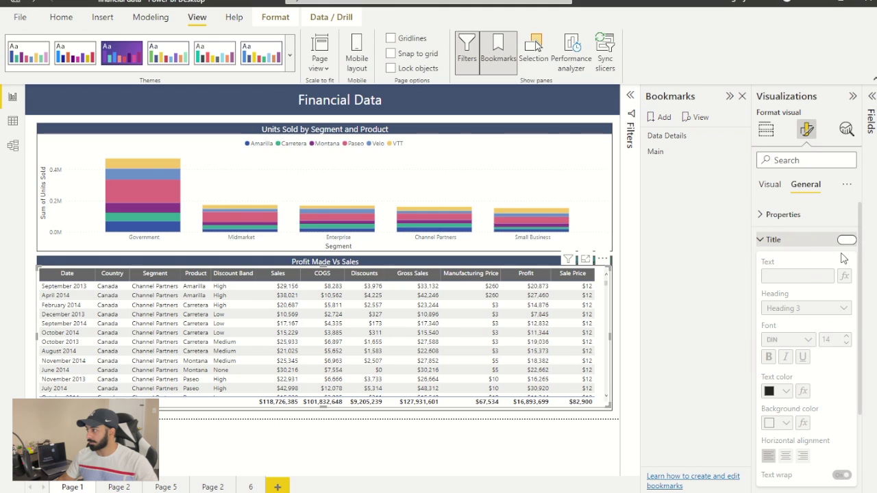
left_click(846, 239)
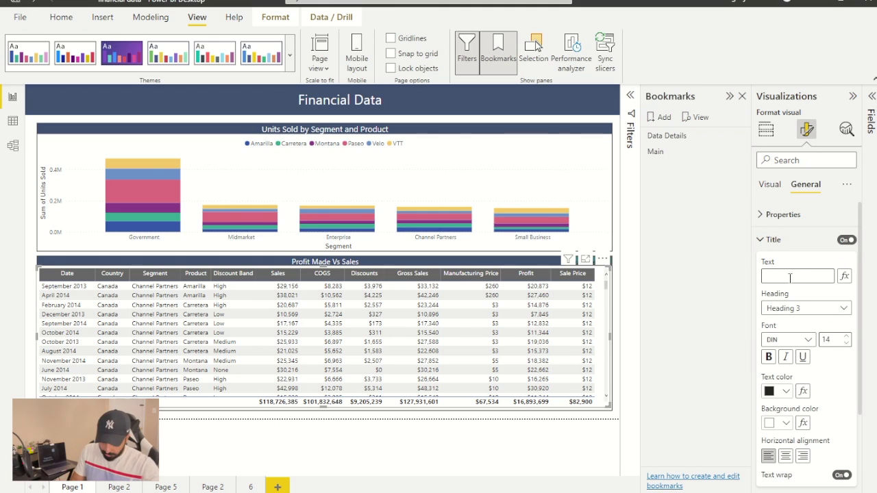
type("ls")
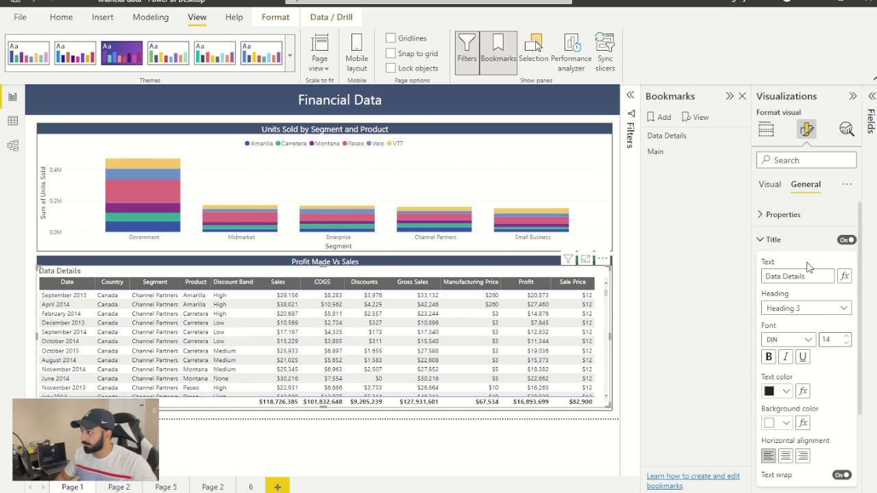
Set the table title's font to Segoe UI and its text color to white.
scroll(803, 359, "down", 1)
left_click(806, 255)
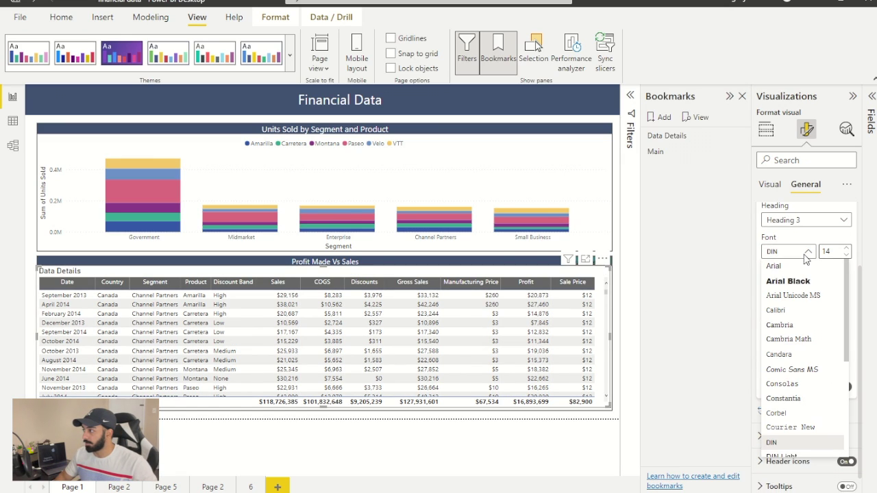
scroll(800, 396, "down", 3)
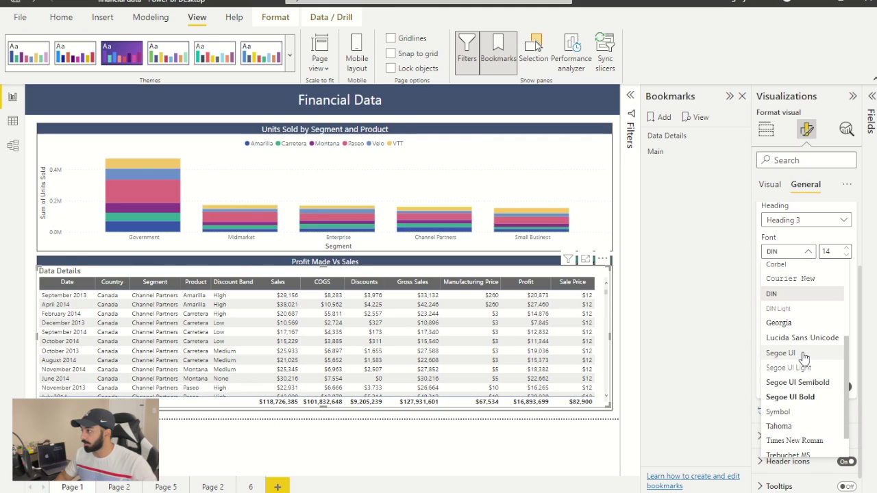
left_click(775, 352)
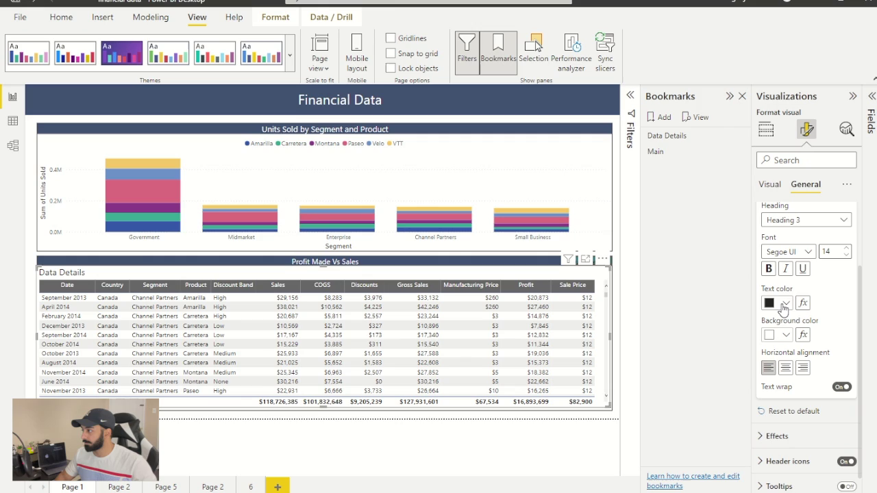
left_click(786, 305)
left_click(796, 333)
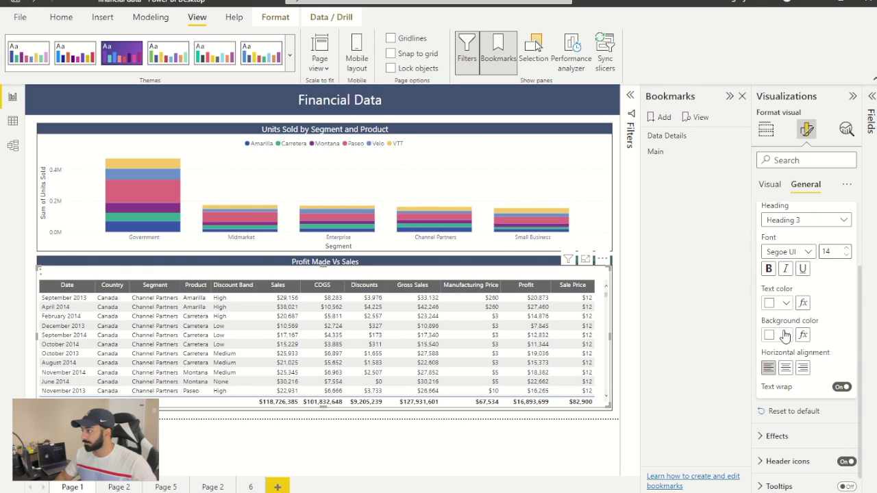
Give the table title the background color #3F5270 and center its text.
left_click(774, 334)
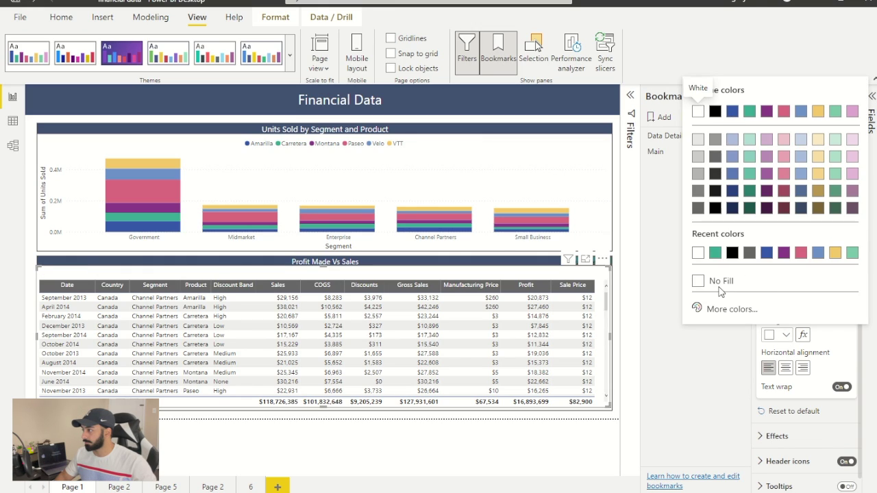
left_click(730, 309)
type("3f5270")
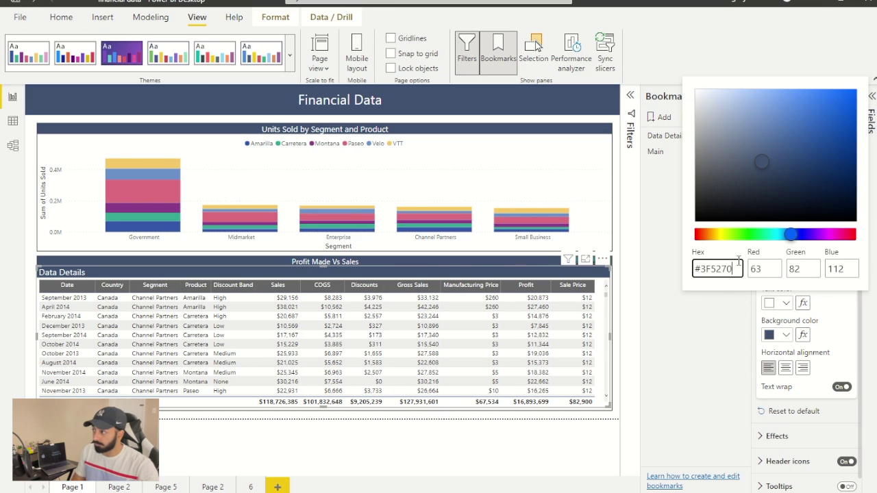
left_click(788, 371)
left_click(786, 369)
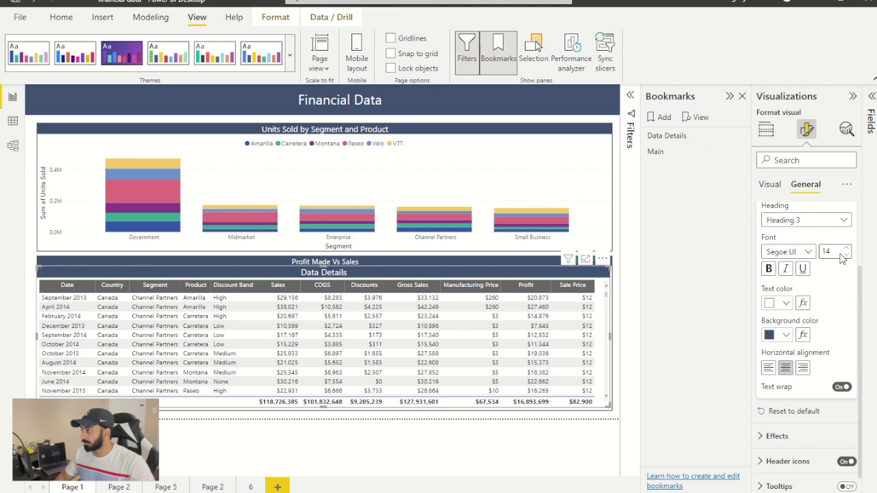
Reduce the table title's font size to 12 and fit the table exactly over the Profit Made Vs Sales chart.
left_click(847, 256)
left_click(848, 255)
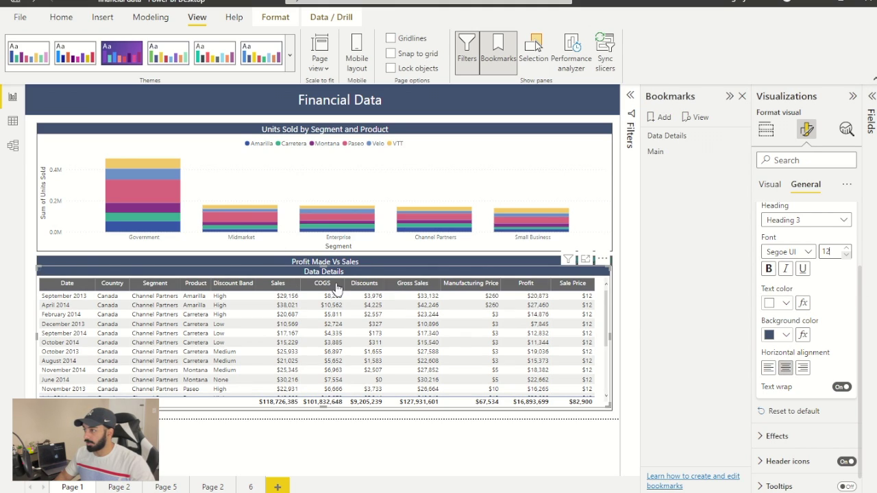
left_click_drag(319, 267, 325, 264)
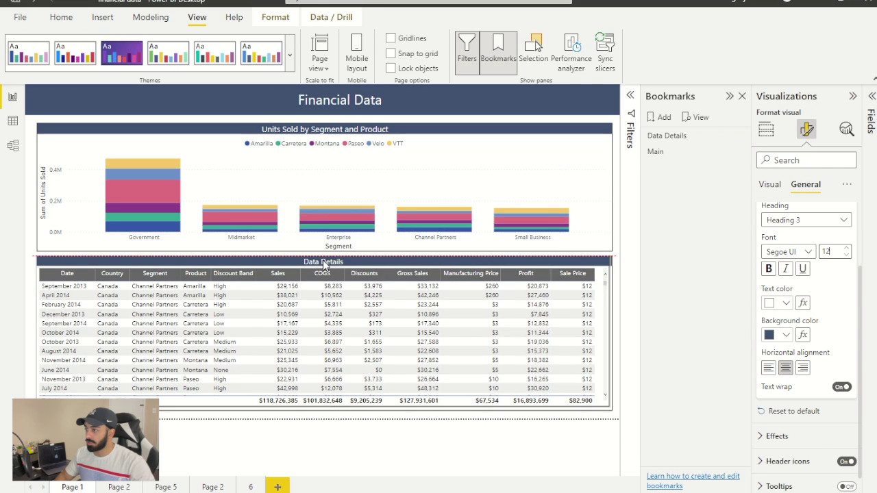
left_click_drag(337, 423, 328, 414)
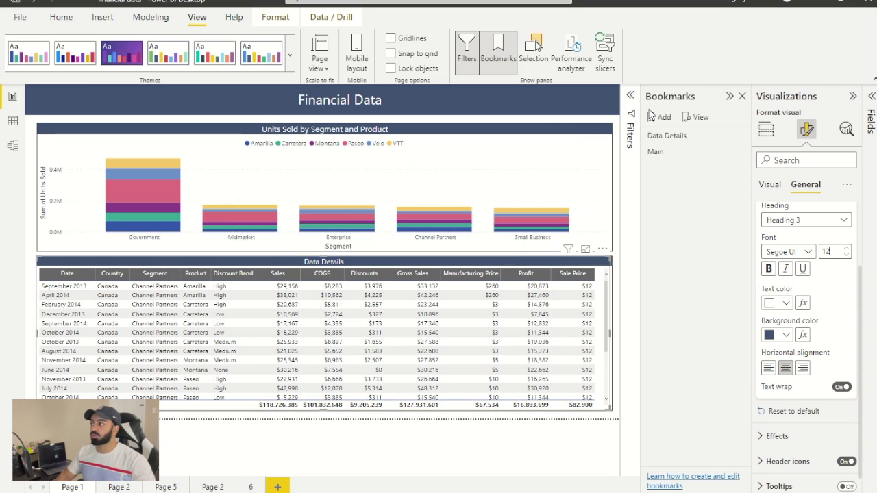
Hide the Data Details table and duplicate the Data Details button on the Profit Made Vs Sales chart, placing the copy exactly over the original.
left_click(534, 55)
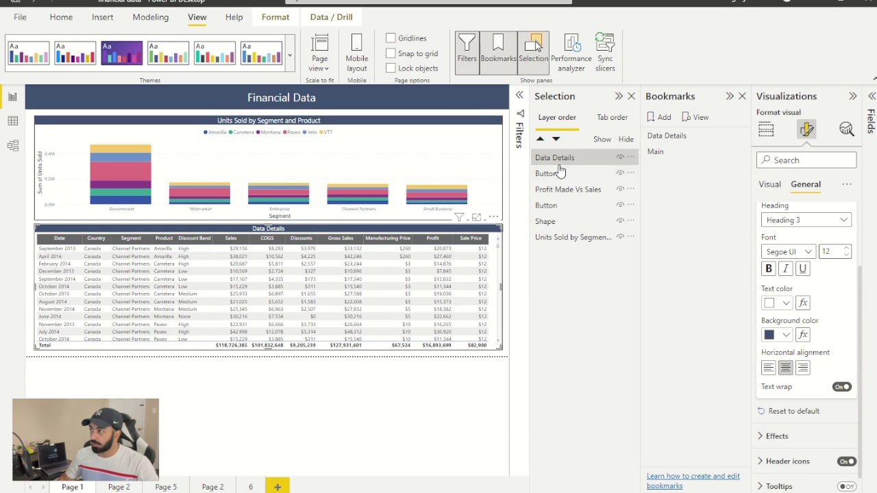
left_click(620, 158)
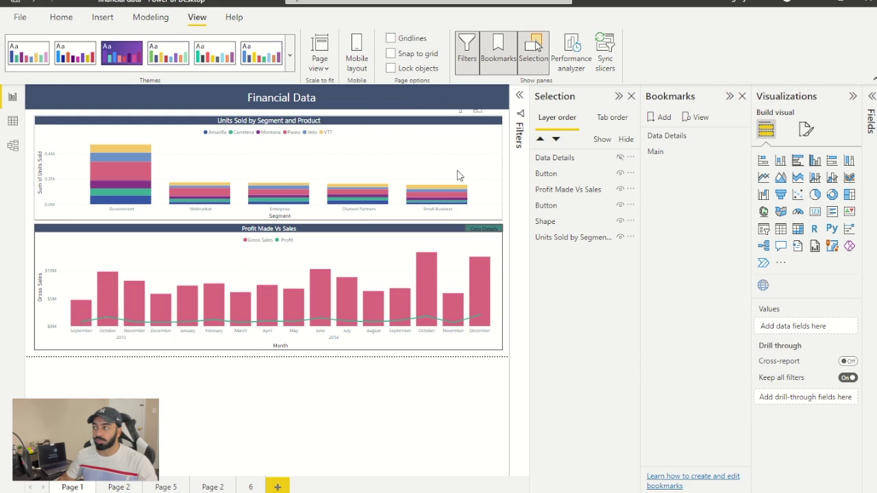
left_click(492, 231)
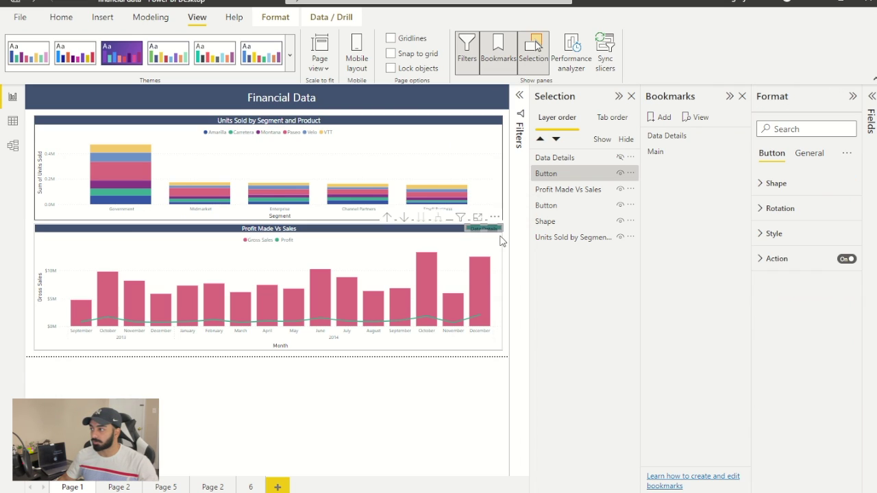
key("ctrl+c")
key("ctrl+v")
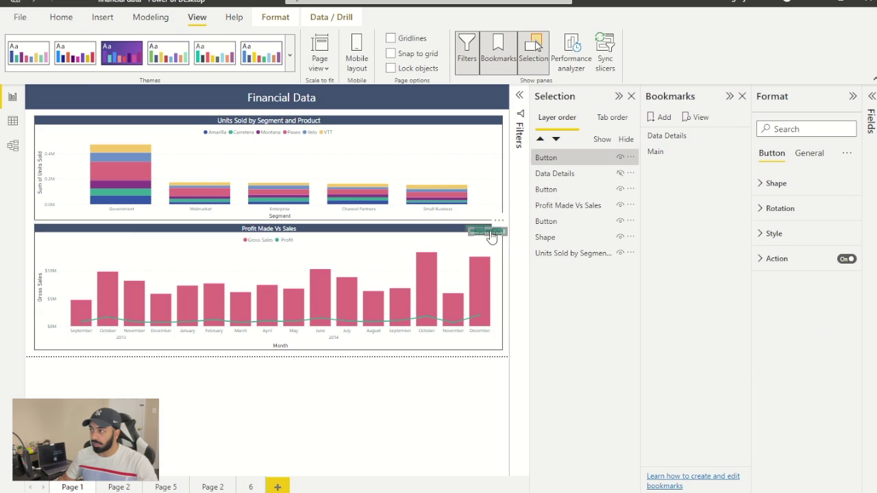
left_click_drag(475, 234, 476, 233)
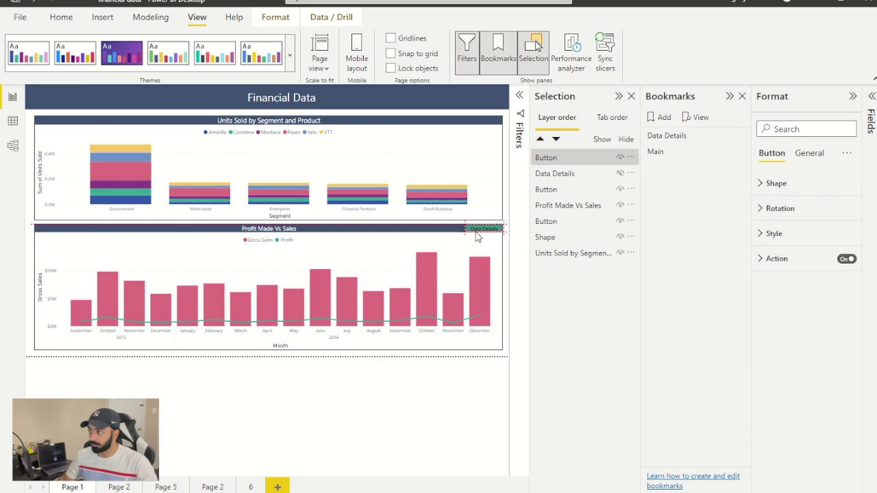
Change the copied button's text to "Main" in its default state.
left_click(760, 233)
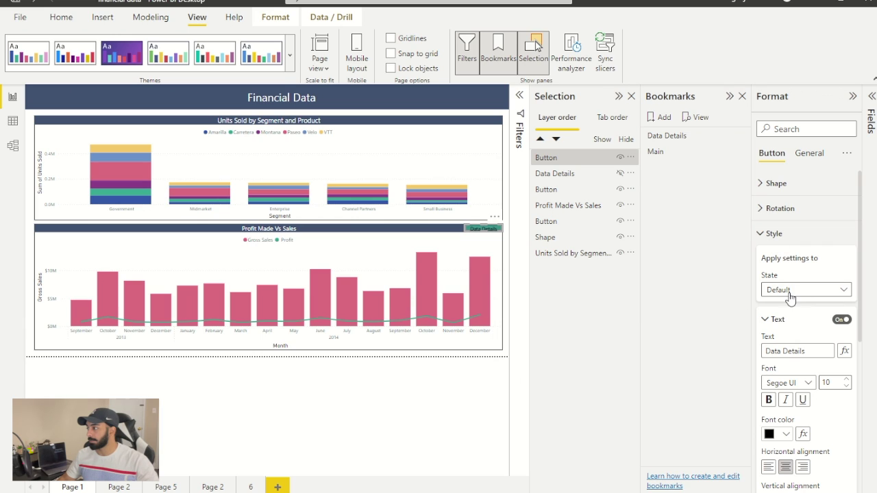
left_click_drag(806, 351, 756, 354)
type("Main")
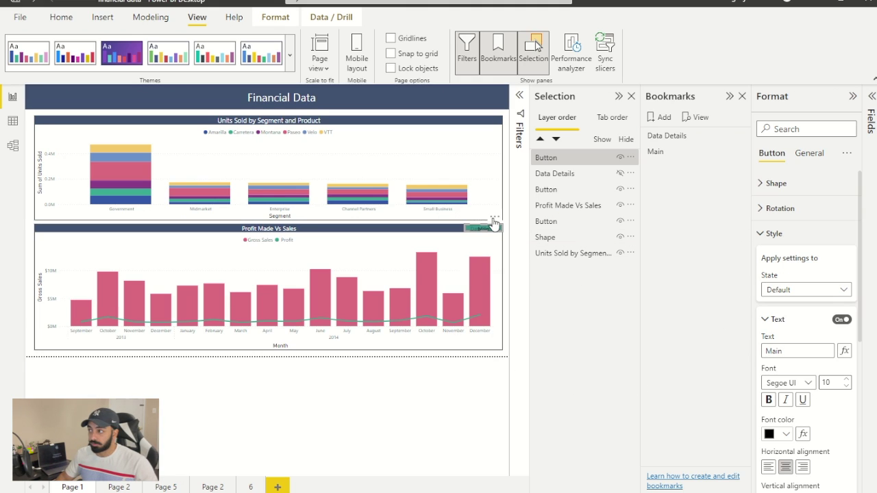
Hide the Main button and update the Main bookmark with the current view of Page 1.
left_click(619, 158)
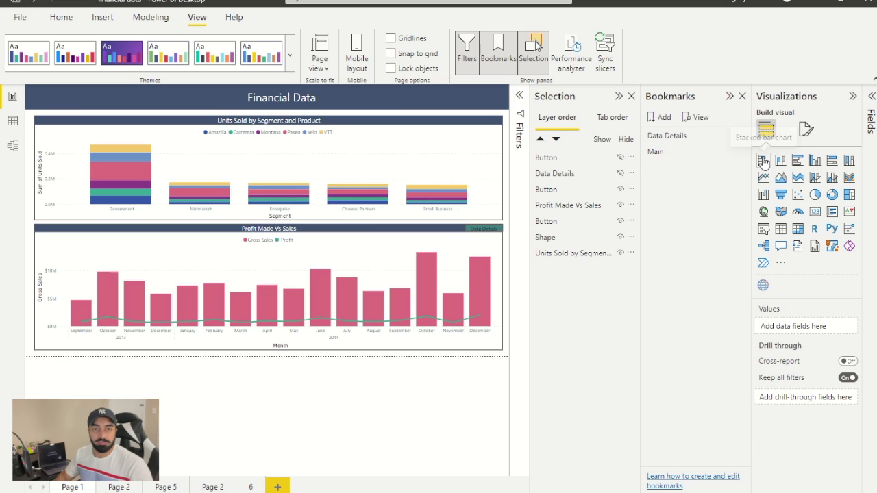
left_click(741, 151)
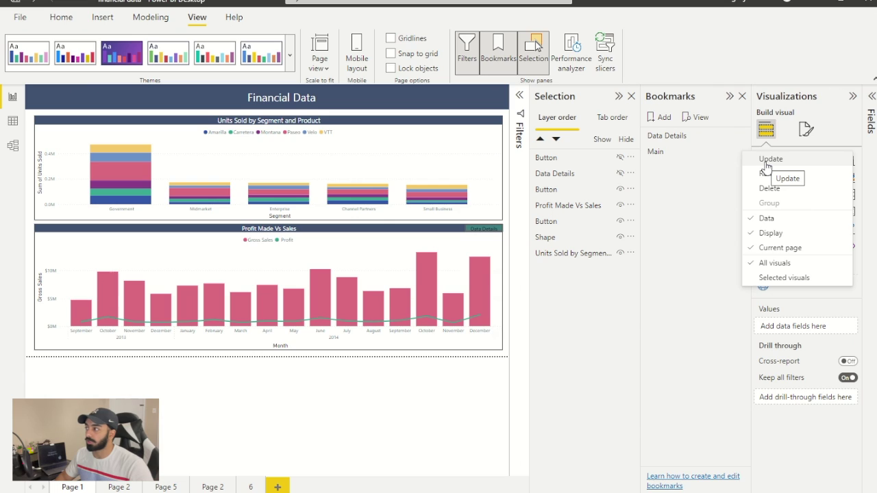
left_click(766, 163)
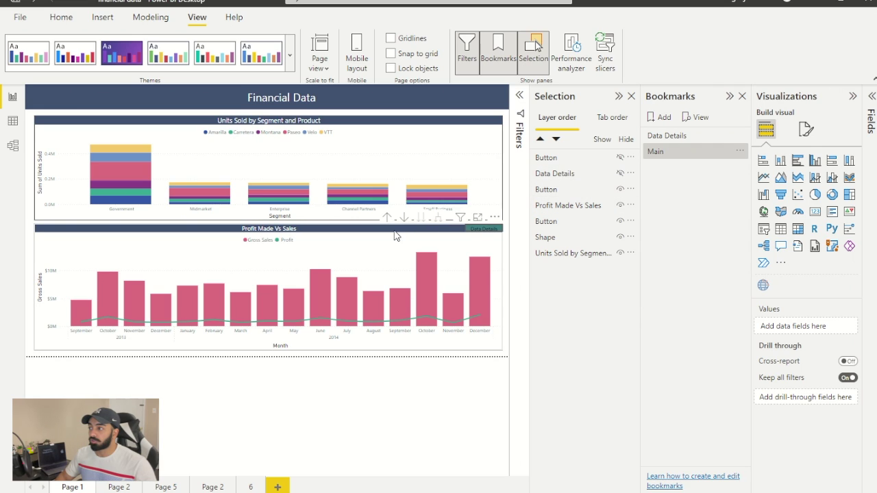
left_click(353, 236)
left_click(356, 426)
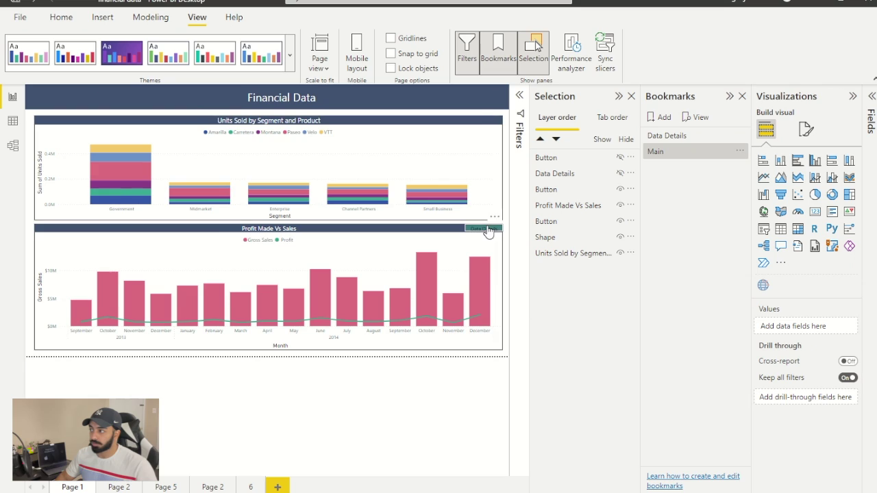
Update the Data Details bookmark to show the Data Details table and Main button instead of the Profit Made Vs Sales chart and its Data Details button.
left_click(621, 190)
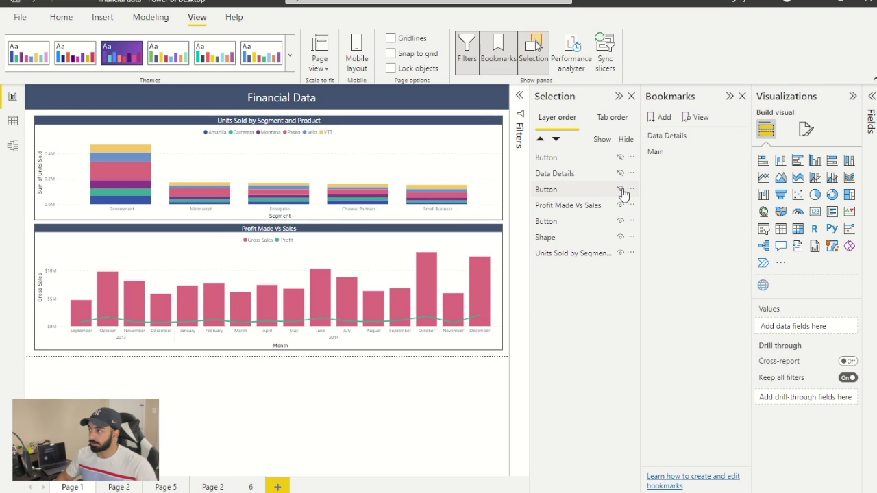
left_click(621, 205)
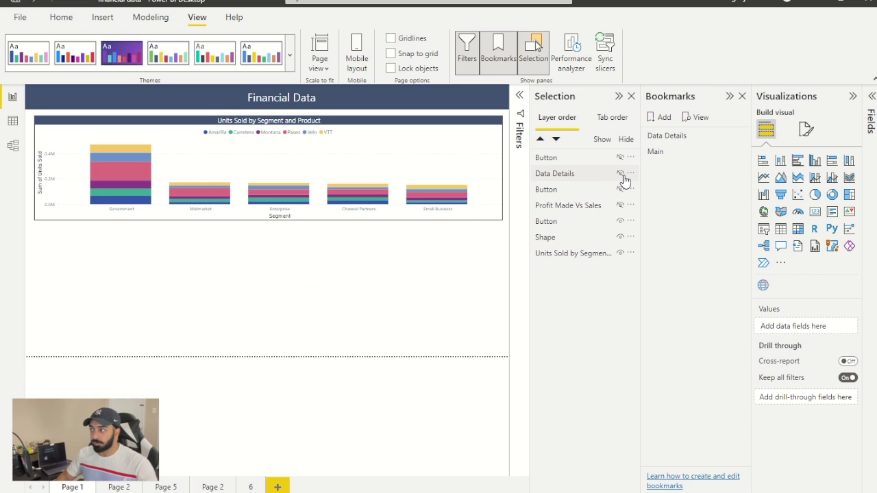
left_click(621, 175)
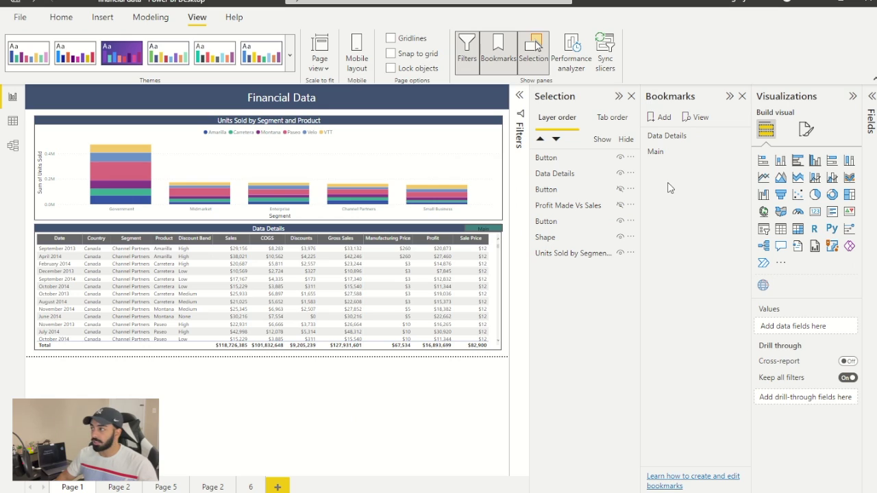
left_click(740, 135)
left_click(767, 147)
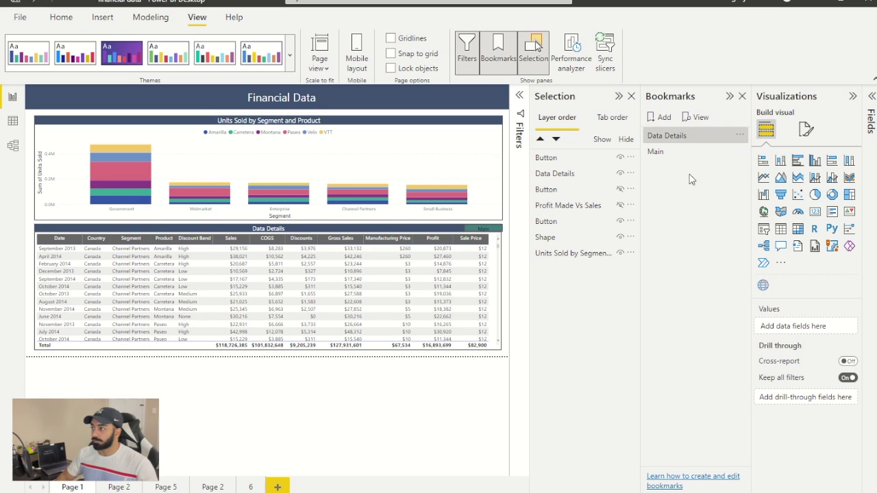
Set the Main button's bookmark action to the Main bookmark.
left_click(488, 234)
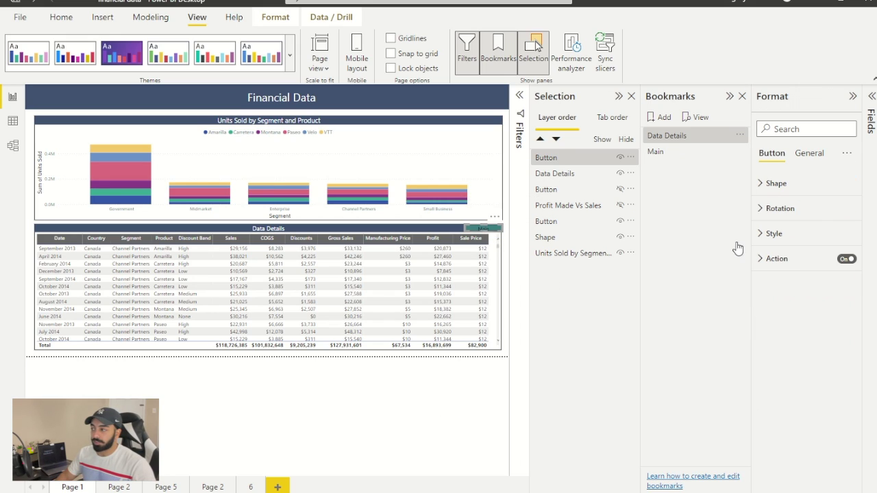
left_click(763, 259)
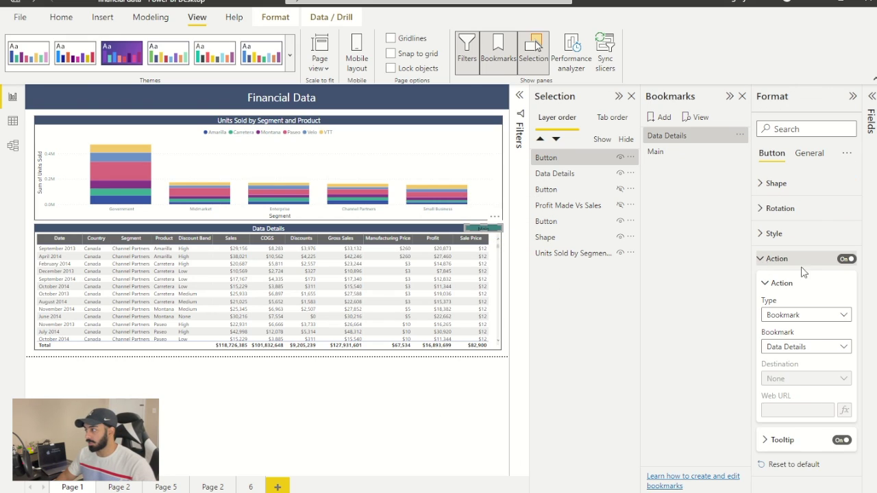
left_click(824, 348)
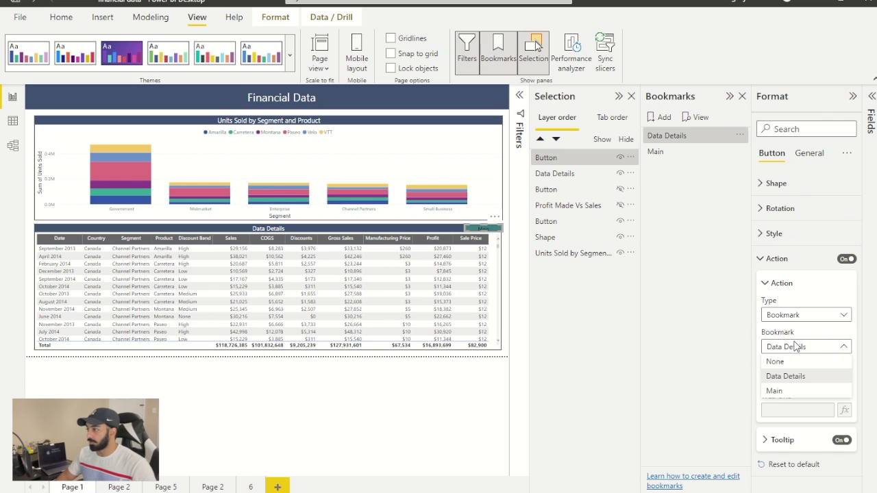
left_click(816, 392)
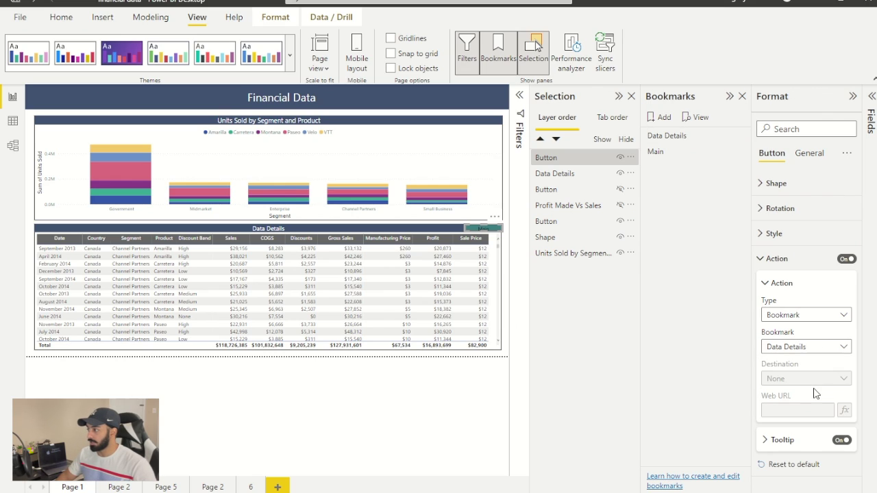
left_click(404, 397)
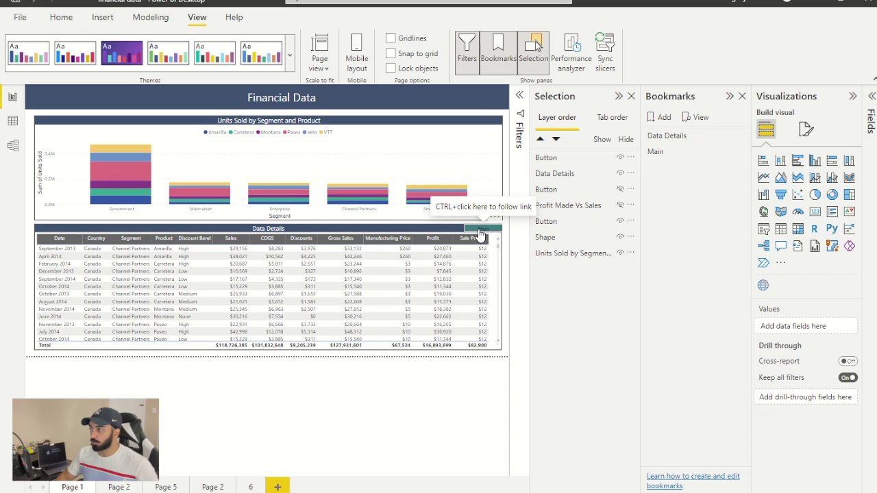
Test switching views with the Main and Data Details buttons, checking the Data Details button's bookmark action in between.
left_click(479, 232, "ctrl")
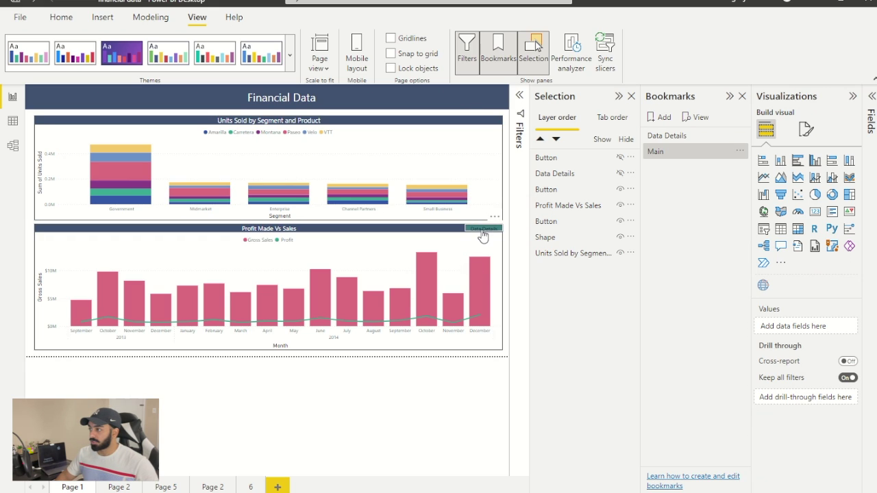
left_click(484, 228)
left_click(762, 260)
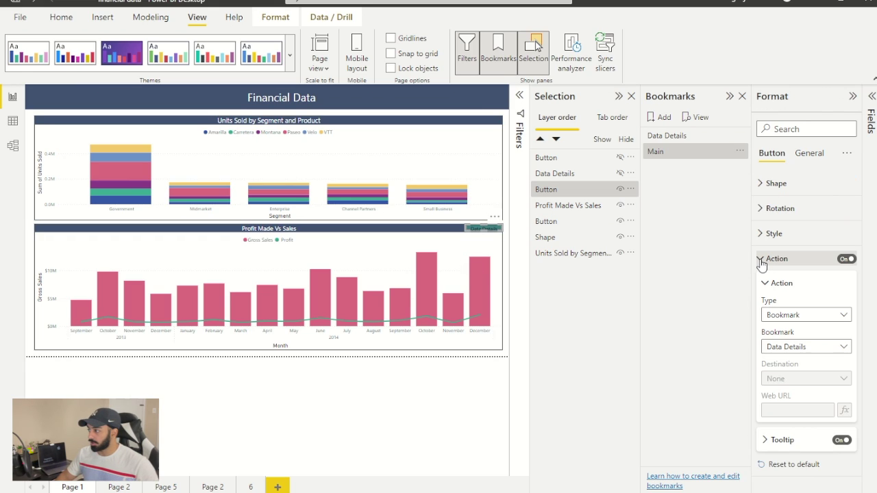
left_click(763, 261)
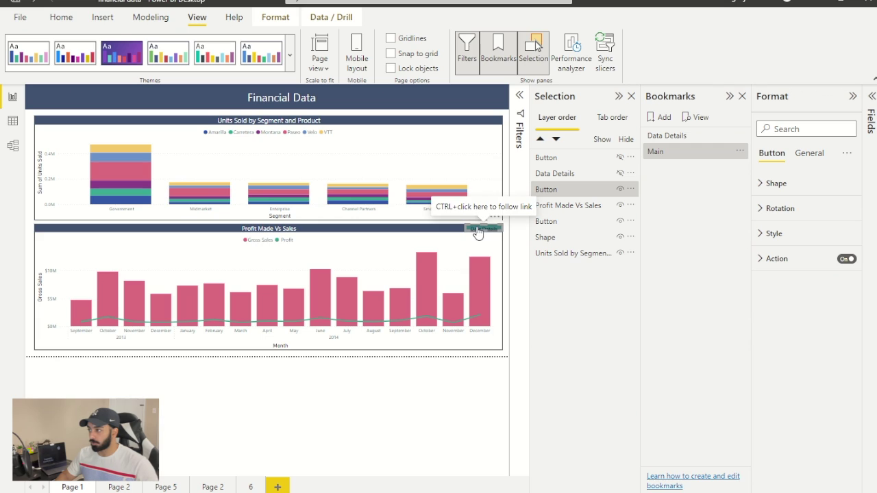
left_click(478, 232, "ctrl")
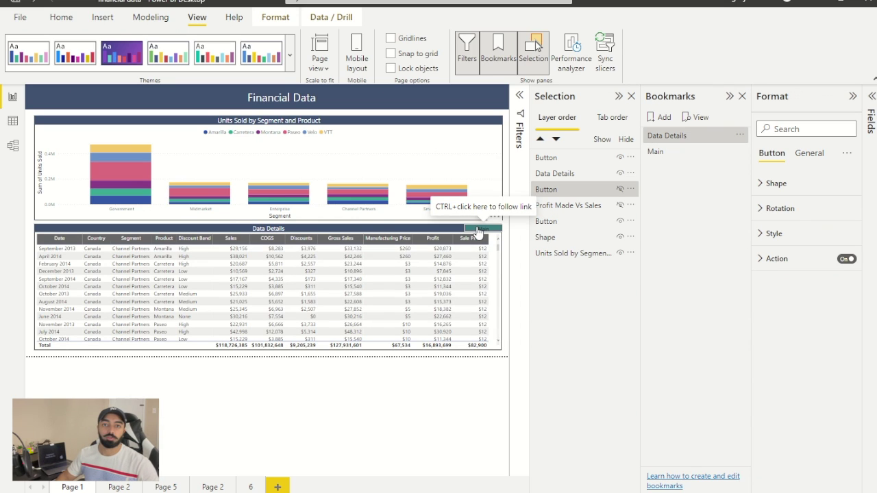
Collapse the Selection, Bookmarks and Format panes to give the report page more room.
left_click(619, 97)
left_click(730, 97)
left_click(852, 96)
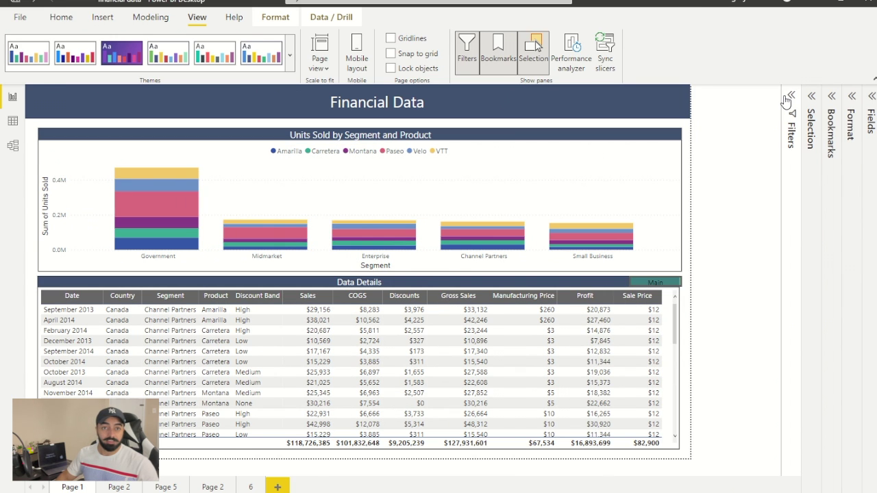